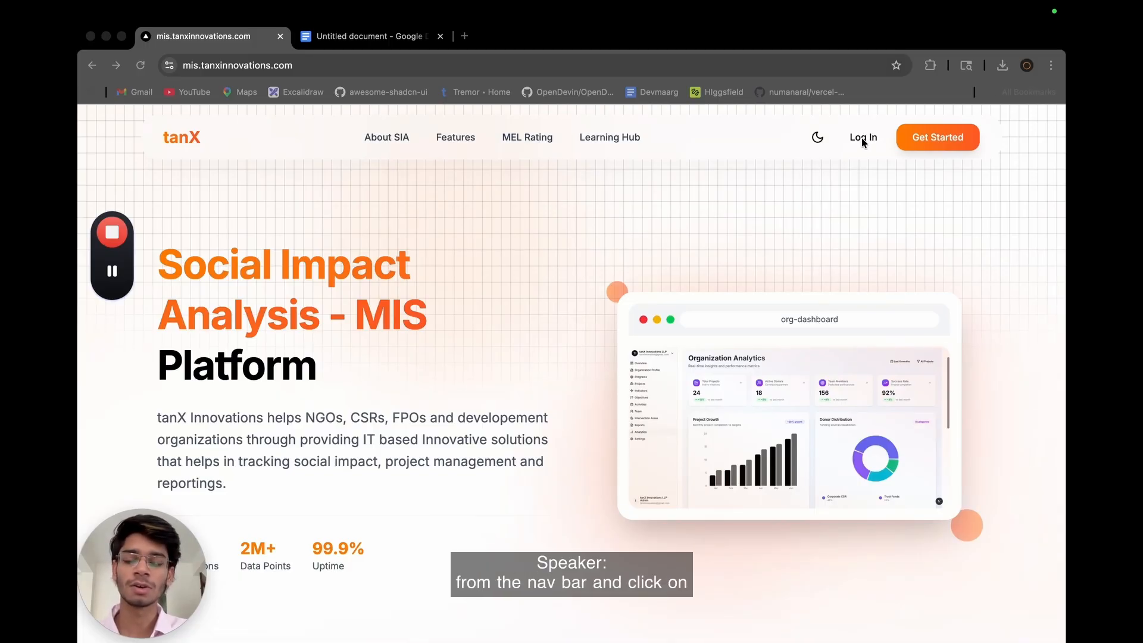
Open the login page and enter the organization account's email address.
{"action": "left_click", "coordinate": [862, 137]}
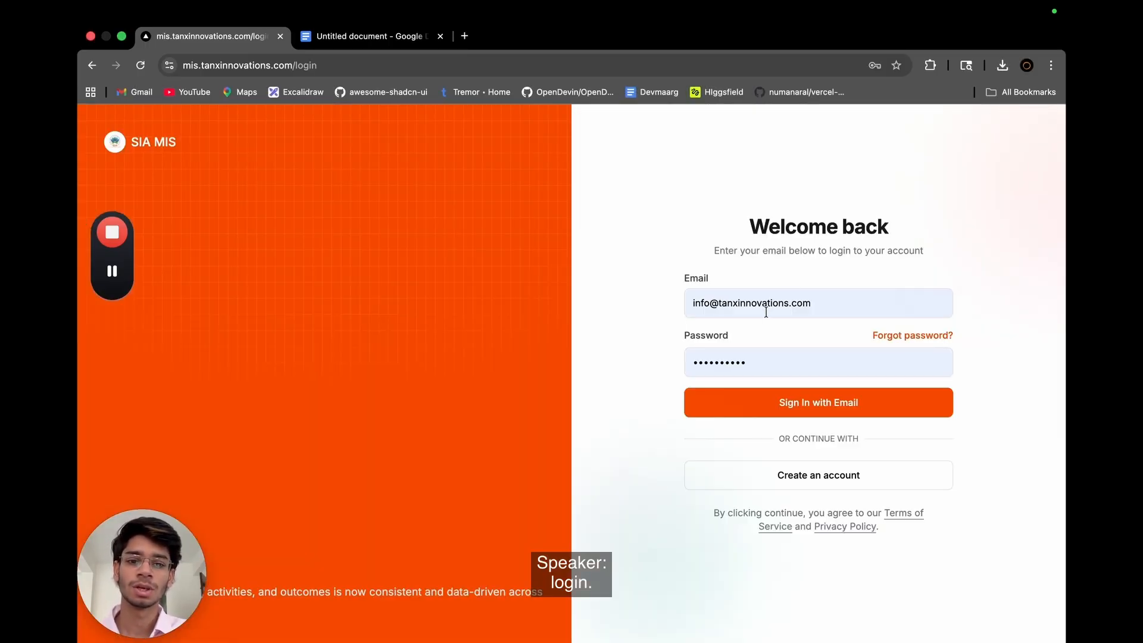
{"action": "left_click", "coordinate": [766, 312]}
{"action": "key", "text": "super+a"}
{"action": "type", "text": "tanx"}
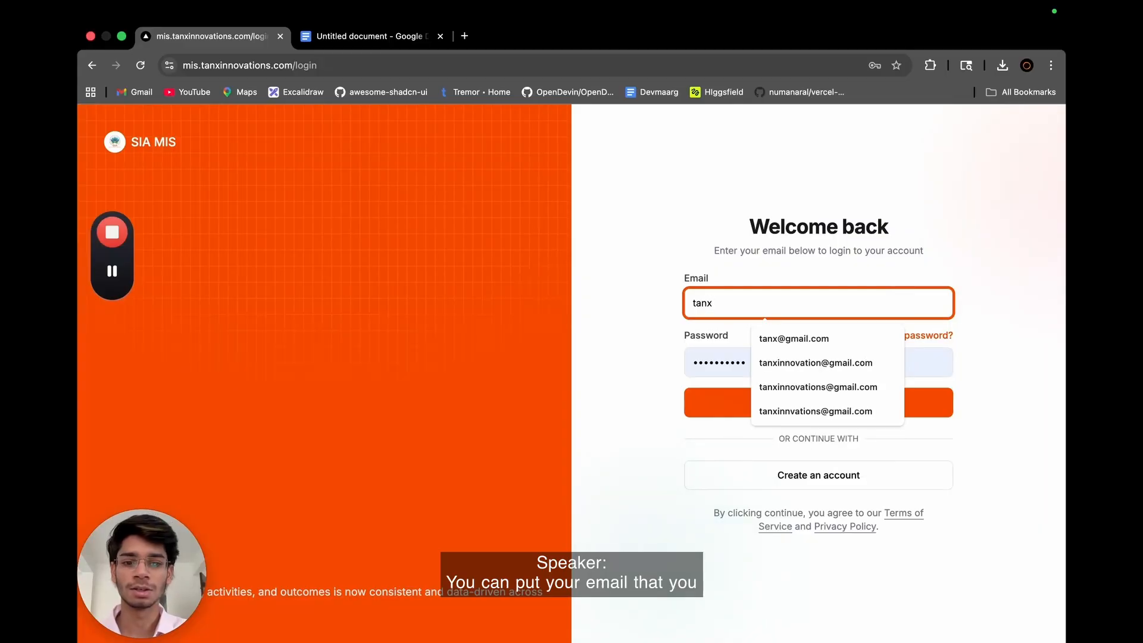
{"action": "key", "text": "Down"}
{"action": "key", "text": "Return"}
Enter the account password and sign in to the platform.
{"action": "left_click", "coordinate": [775, 361]}
{"action": "key", "text": "super+a"}
{"action": "type", "text": "te"}
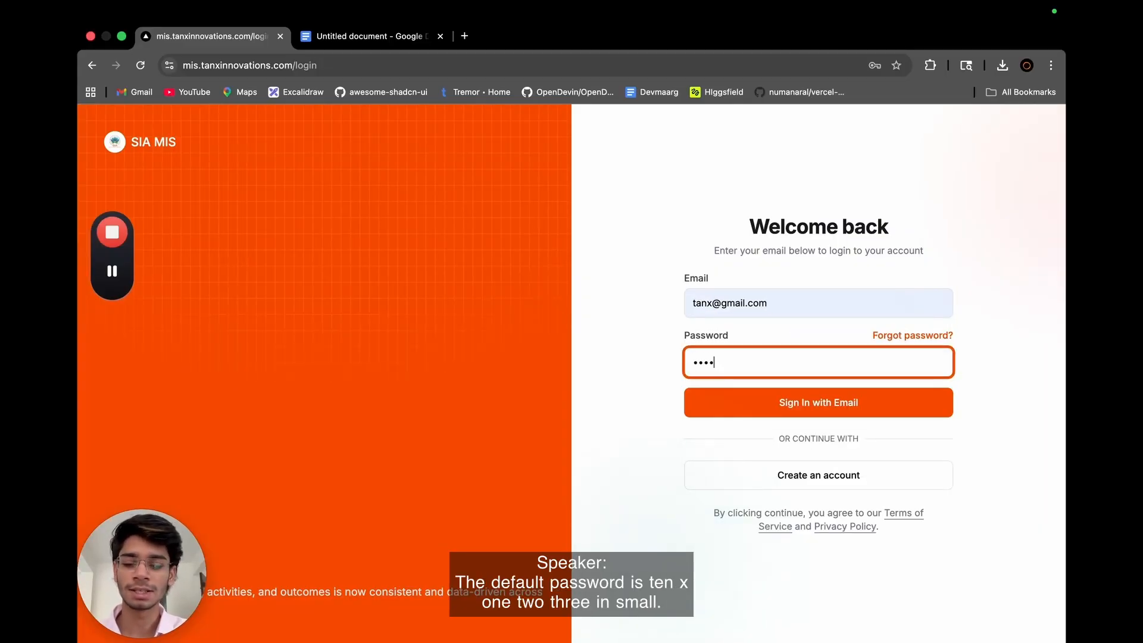
{"action": "left_click", "coordinate": [784, 398]}
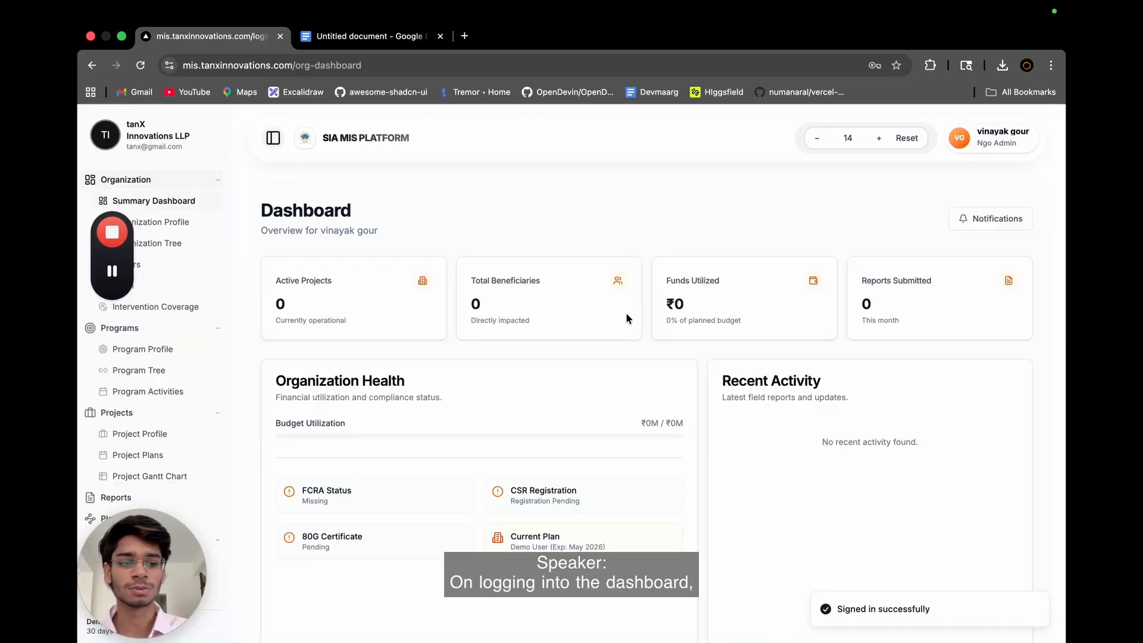
Review the summary dashboard's overview cards and the account options for profile, settings and logging out.
{"action": "scroll", "coordinate": [626, 315], "scroll_direction": "down", "scroll_amount": 3}
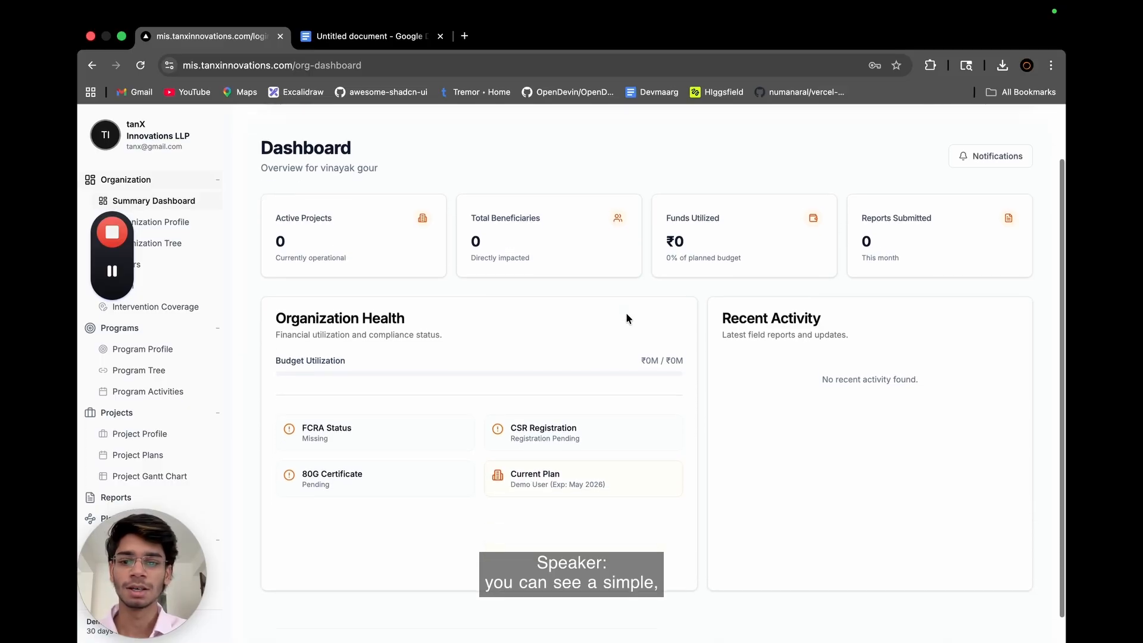
{"action": "scroll", "coordinate": [627, 318], "scroll_direction": "up", "scroll_amount": 3}
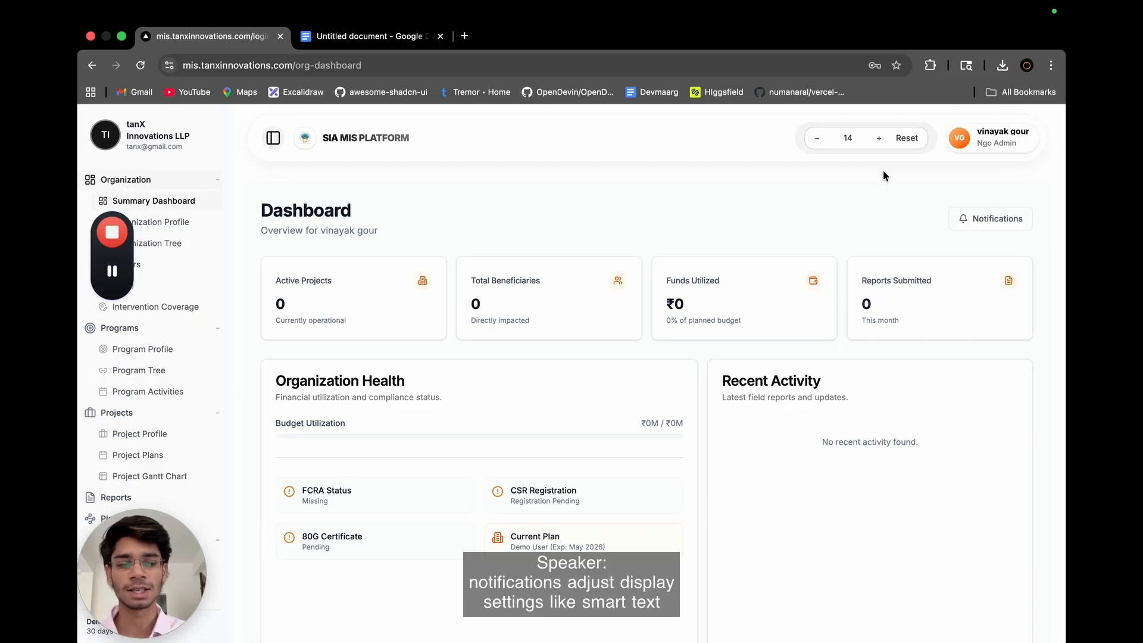
{"action": "left_click", "coordinate": [960, 140]}
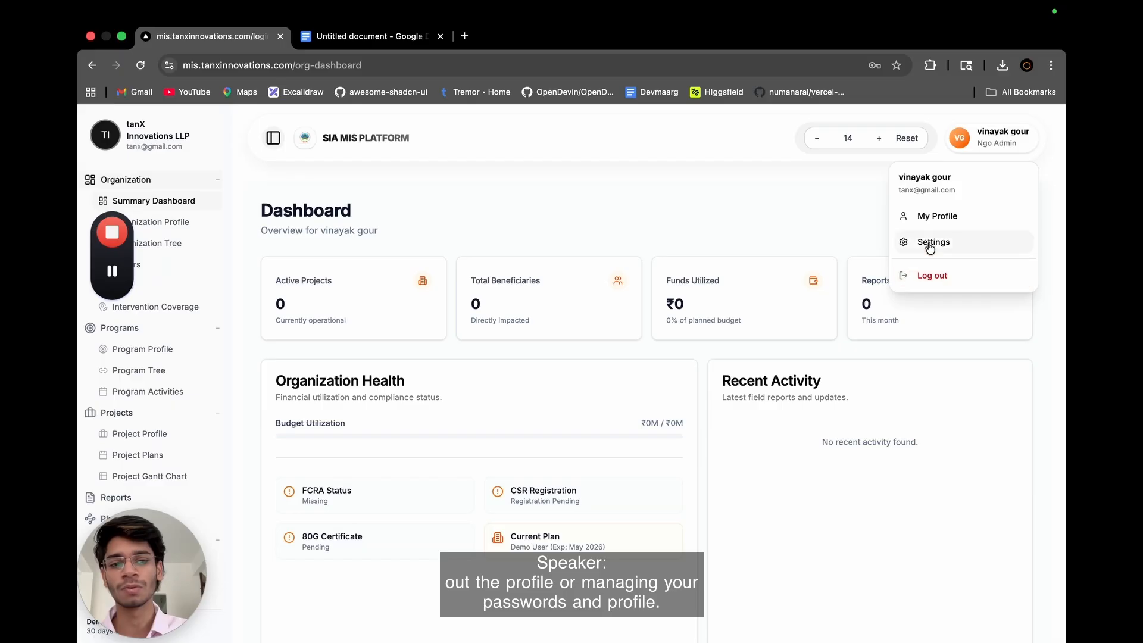
{"action": "left_click", "coordinate": [821, 249]}
{"action": "scroll", "coordinate": [759, 333], "scroll_direction": "down", "scroll_amount": 1}
{"action": "scroll", "coordinate": [761, 338], "scroll_direction": "up", "scroll_amount": 1}
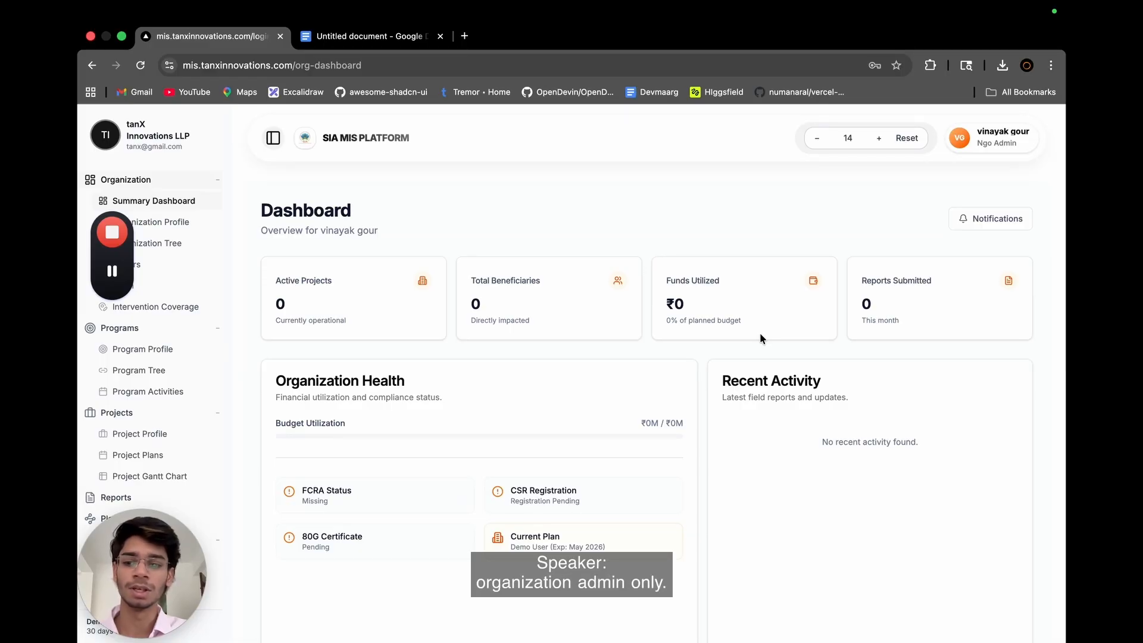
Go to the organization profile, check which required details are missing, and open the profile for editing.
{"action": "left_click", "coordinate": [186, 228]}
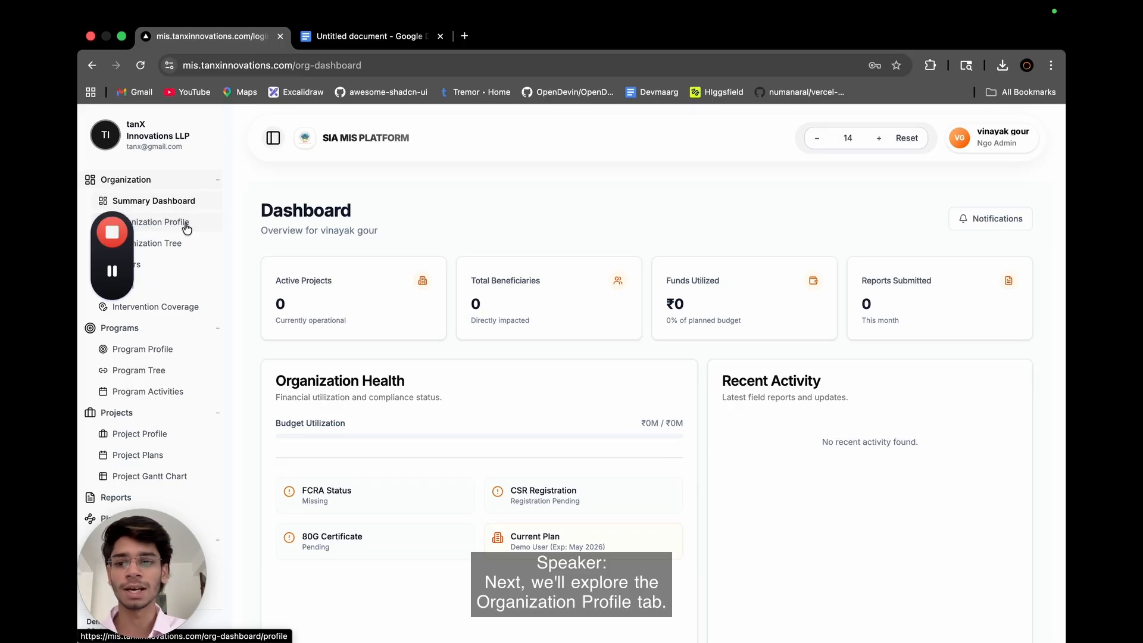
{"action": "scroll", "coordinate": [474, 326], "scroll_direction": "down", "scroll_amount": 1}
{"action": "scroll", "coordinate": [474, 326], "scroll_direction": "up", "scroll_amount": 1}
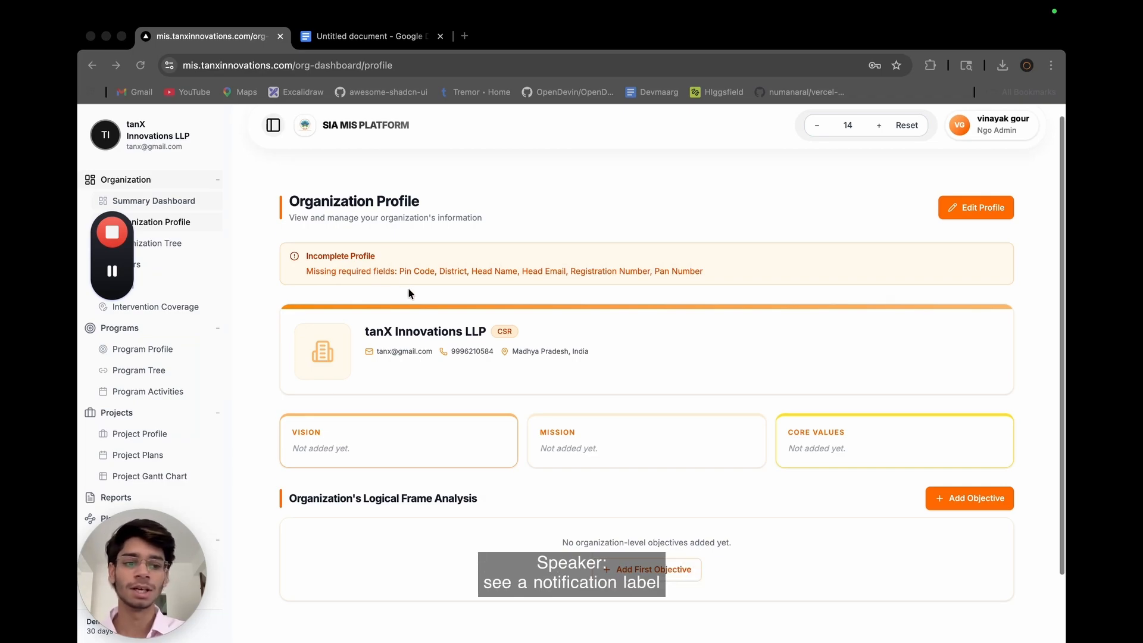
{"action": "scroll", "coordinate": [409, 288], "scroll_direction": "down", "scroll_amount": 1}
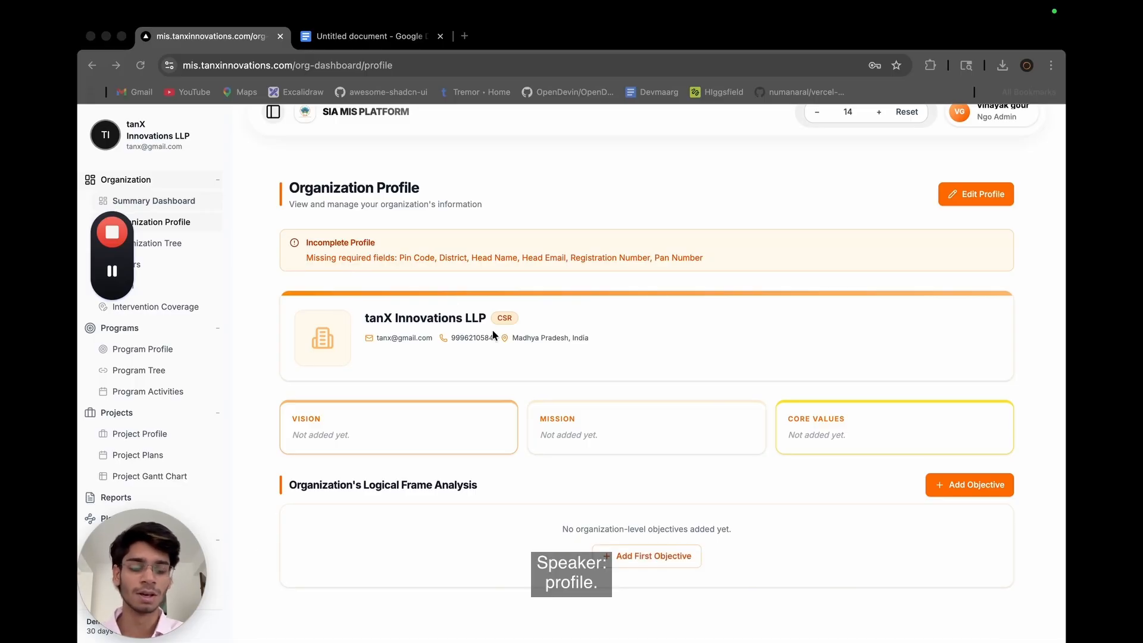
{"action": "left_click", "coordinate": [953, 195]}
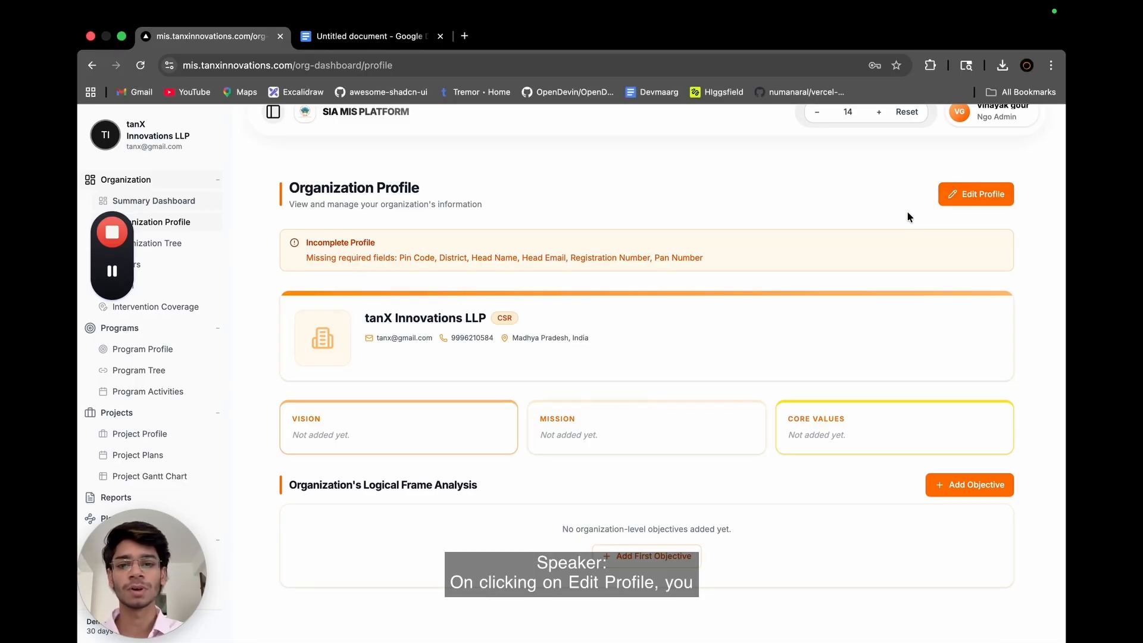
{"action": "left_click", "coordinate": [976, 194]}
Look over the basic information fields and upload logo.png as the organization's logo.
{"action": "scroll", "coordinate": [731, 334], "scroll_direction": "down", "scroll_amount": 2}
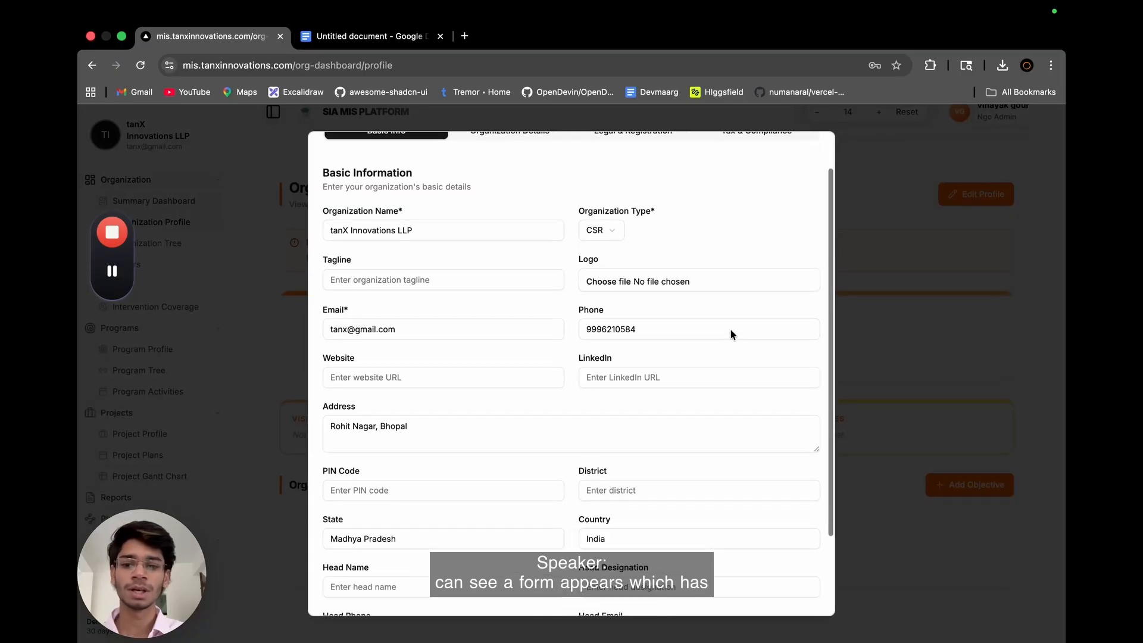
{"action": "scroll", "coordinate": [731, 330], "scroll_direction": "down", "scroll_amount": 1}
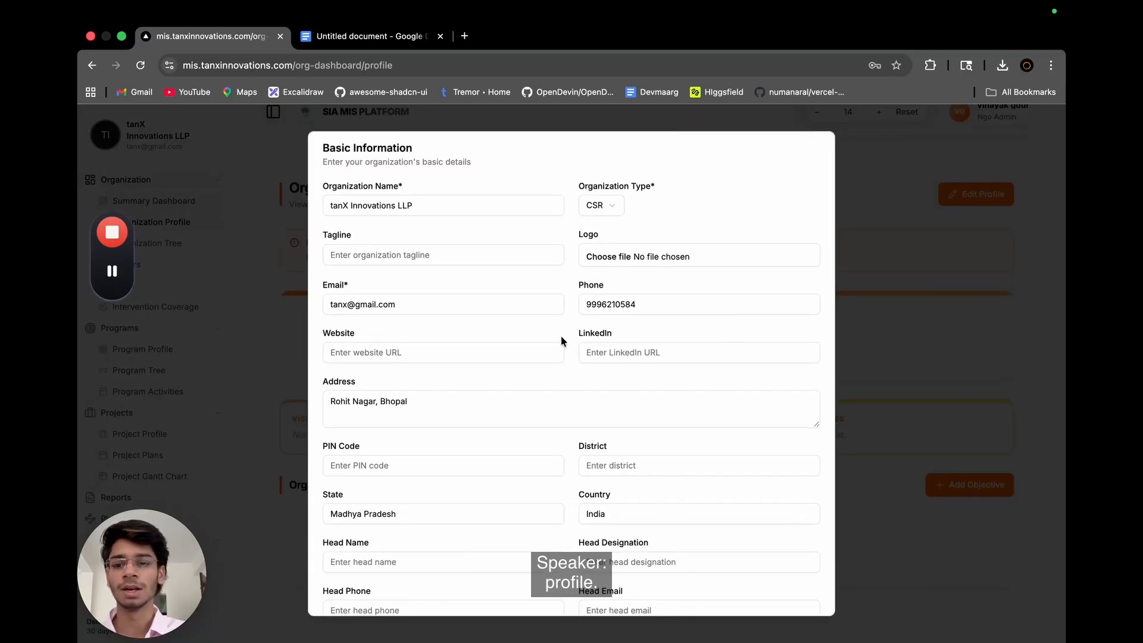
{"action": "scroll", "coordinate": [590, 332], "scroll_direction": "down", "scroll_amount": 3}
{"action": "mouse_move", "coordinate": [116, 272]}
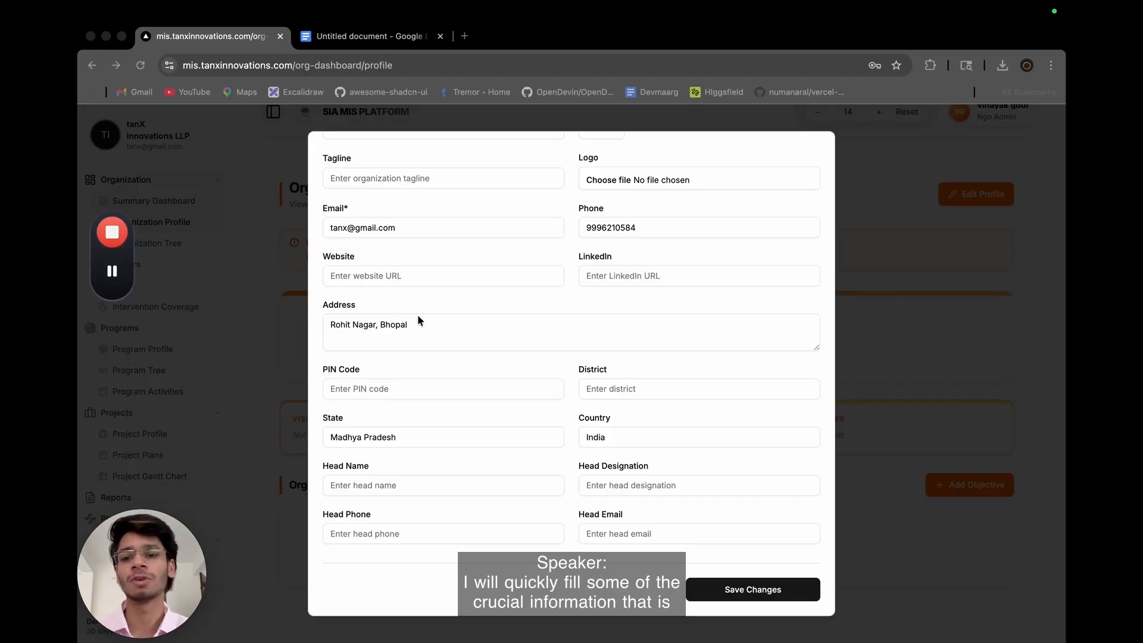
{"action": "scroll", "coordinate": [418, 320], "scroll_direction": "up", "scroll_amount": 5}
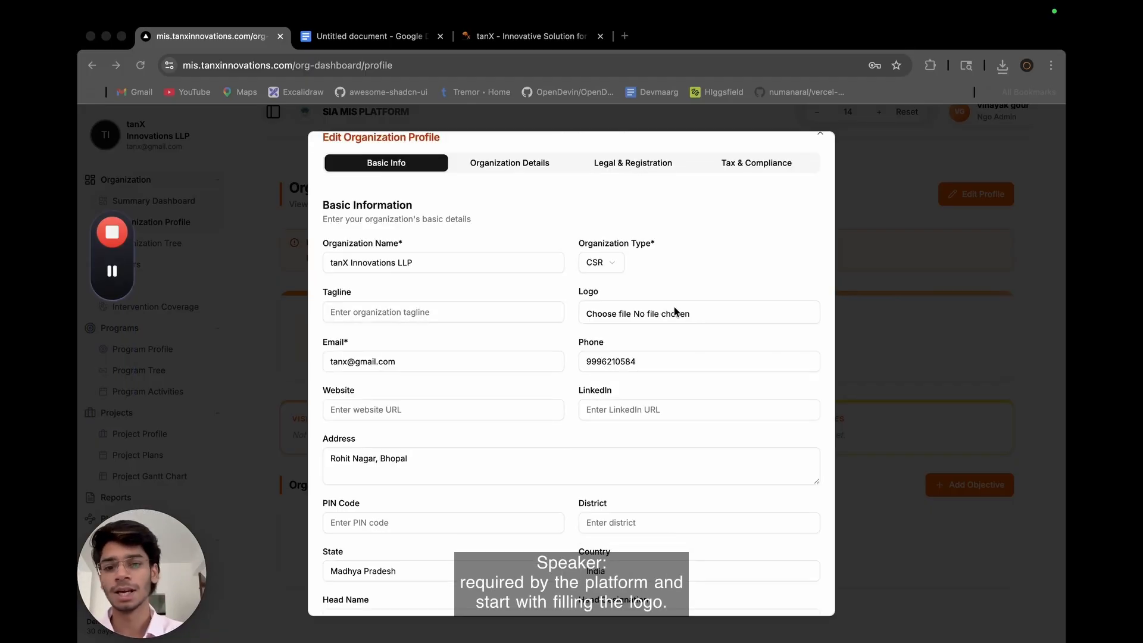
{"action": "left_click", "coordinate": [609, 316]}
{"action": "double_click", "coordinate": [482, 305]}
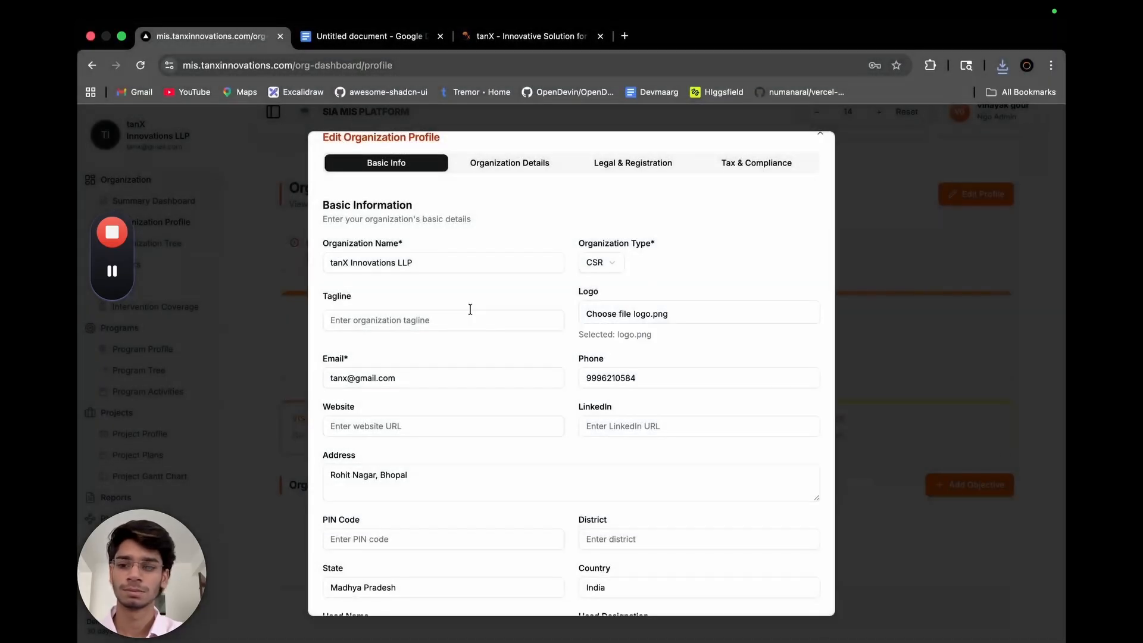
Set the organization's website to tanxinnovations.com in the basic information.
{"action": "scroll", "coordinate": [567, 420], "scroll_direction": "down", "scroll_amount": 3}
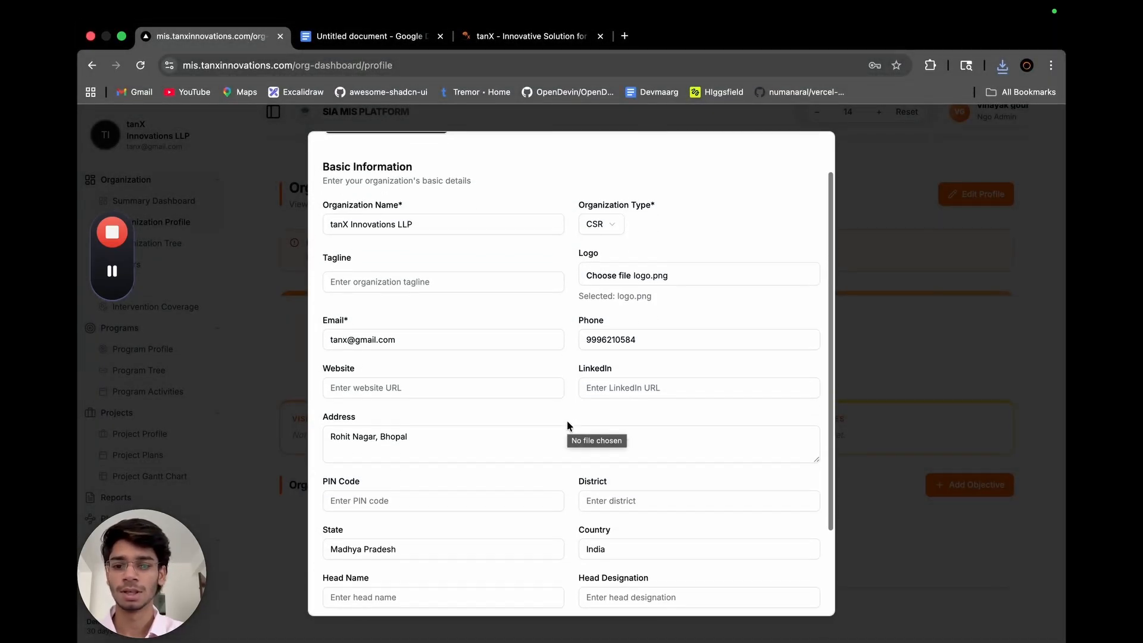
{"action": "left_click", "coordinate": [538, 368]}
{"action": "type", "text": "ta"}
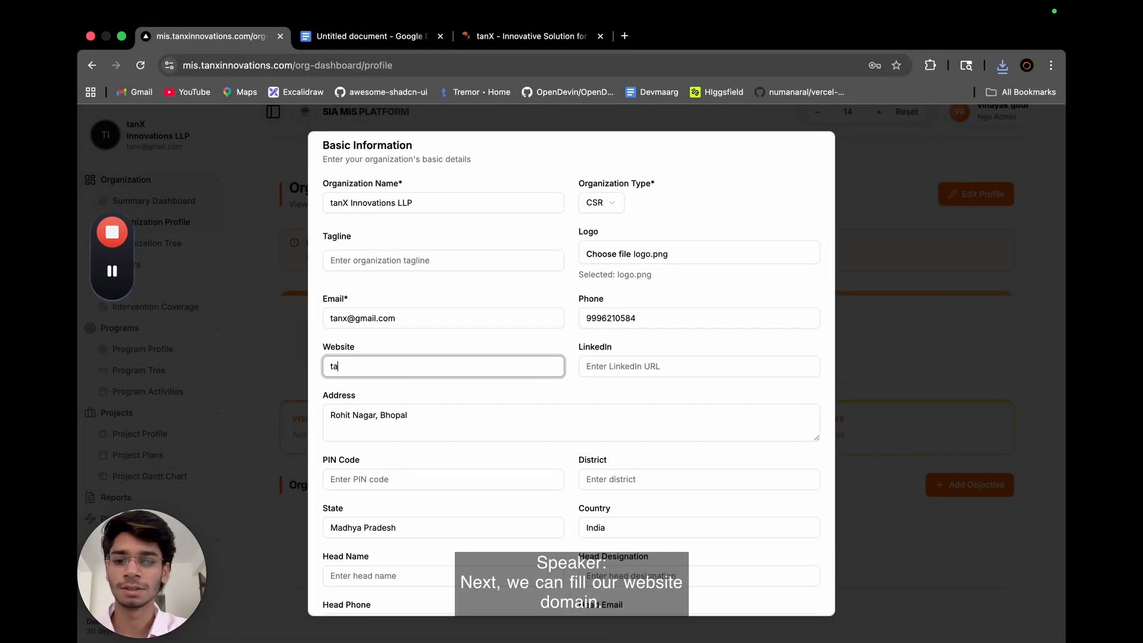
{"action": "type", "text": "n"}
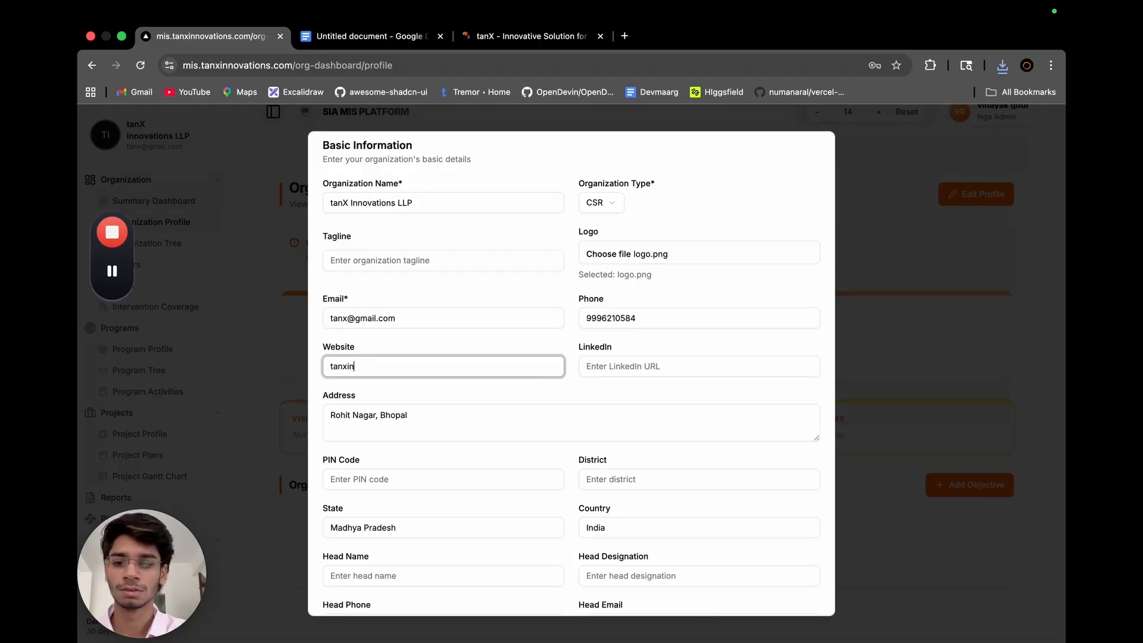
{"action": "type", "text": "xcommcom"}
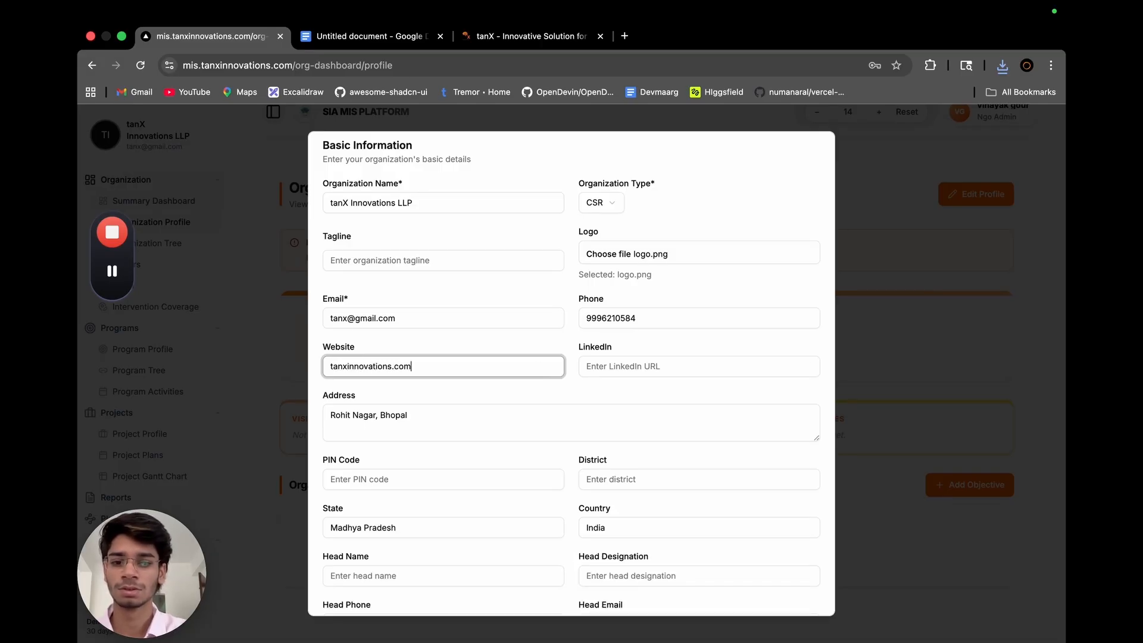
Fill in the organization's postal PIN code and set the district to Bhopal.
{"action": "left_click", "coordinate": [563, 470]}
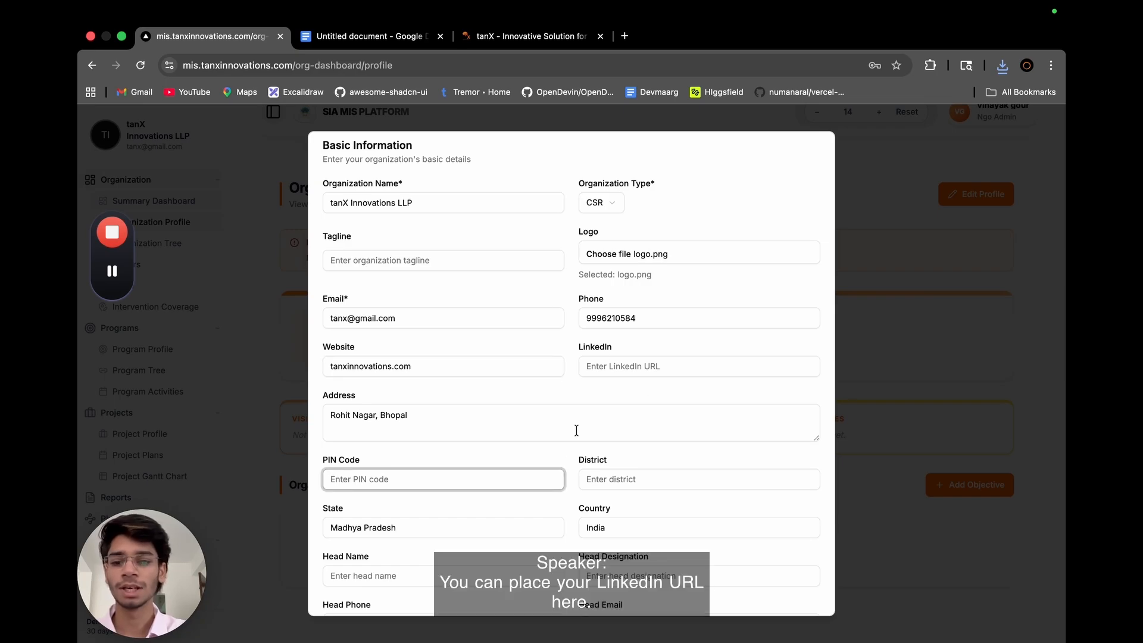
{"action": "type", "text": "46"}
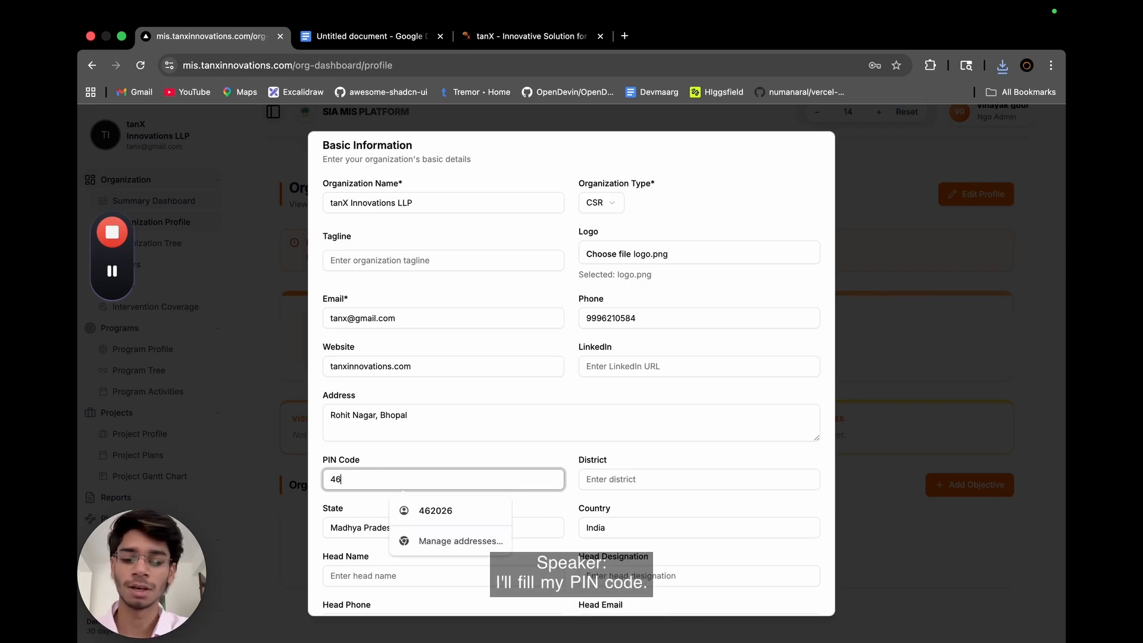
{"action": "type", "text": "026"}
{"action": "left_click", "coordinate": [571, 502]}
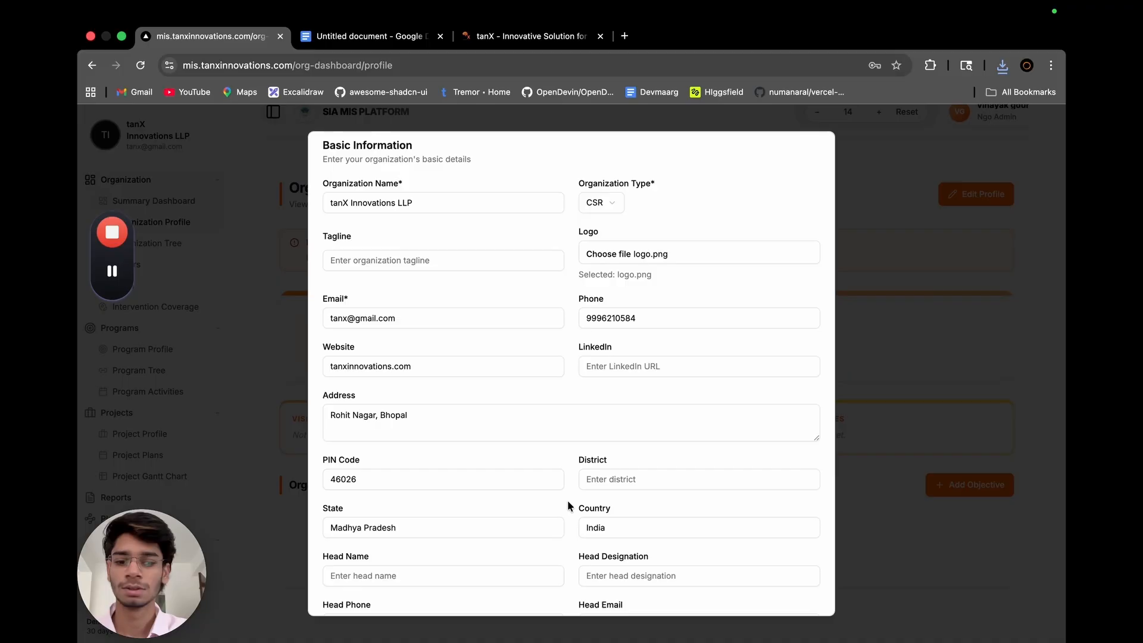
{"action": "scroll", "coordinate": [570, 501], "scroll_direction": "down", "scroll_amount": 3}
{"action": "left_click", "coordinate": [630, 417]}
{"action": "type", "text": "B"}
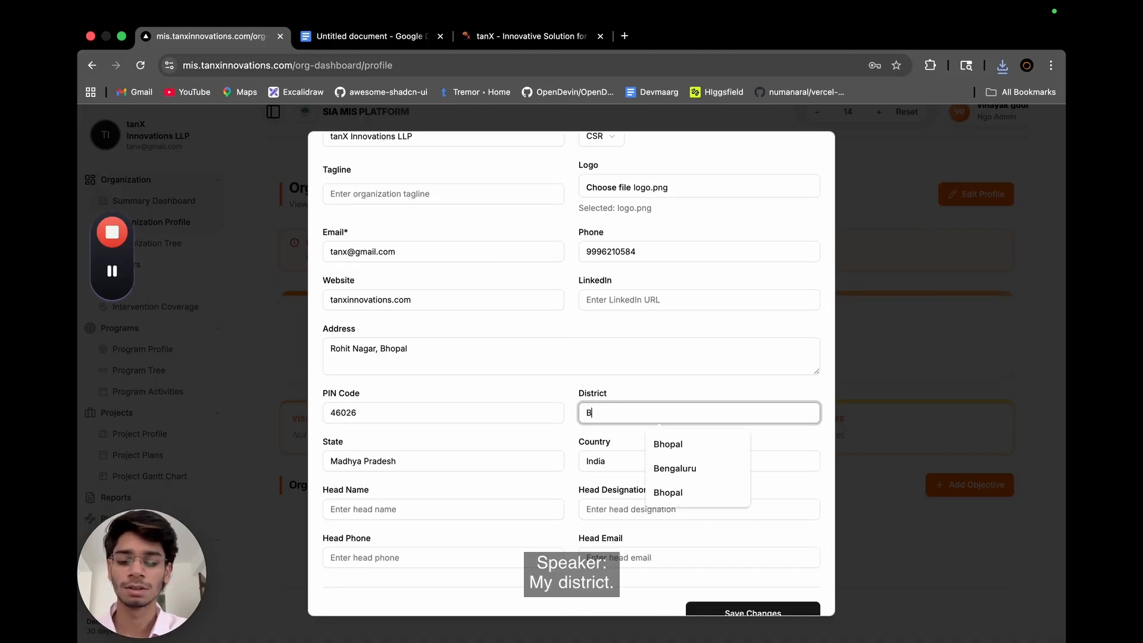
{"action": "type", "text": "hopal"}
{"action": "left_click", "coordinate": [574, 452]}
Enter the organization head's name and set the head designation to Admin.
{"action": "scroll", "coordinate": [564, 498], "scroll_direction": "down", "scroll_amount": 1}
{"action": "left_click", "coordinate": [524, 491]}
{"action": "type", "text": "Vinayak"}
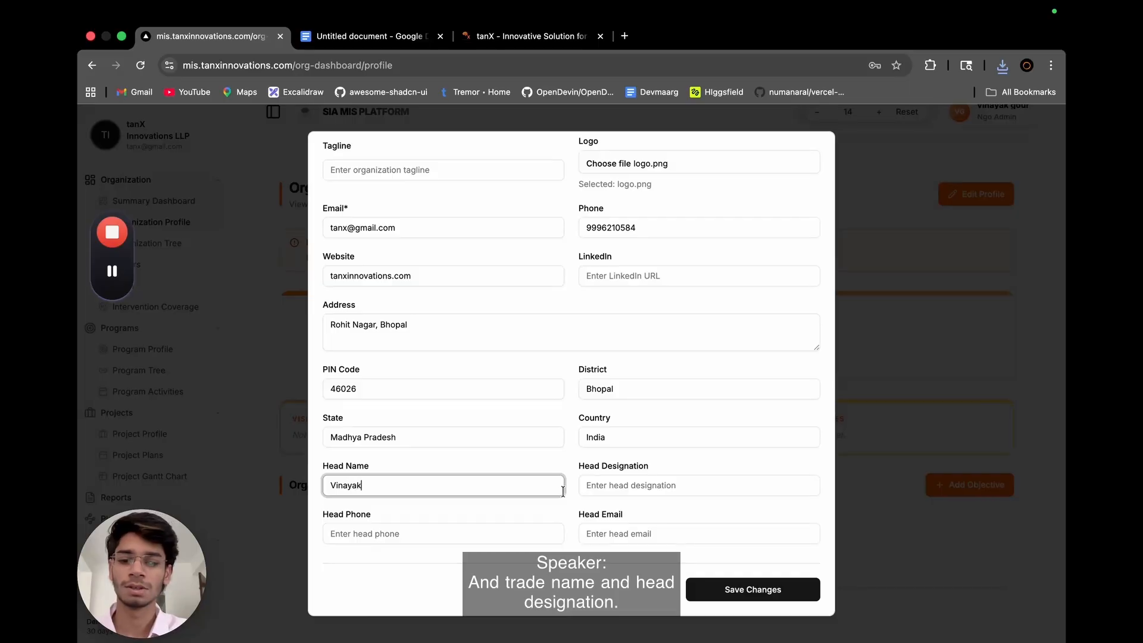
{"action": "left_click", "coordinate": [638, 493]}
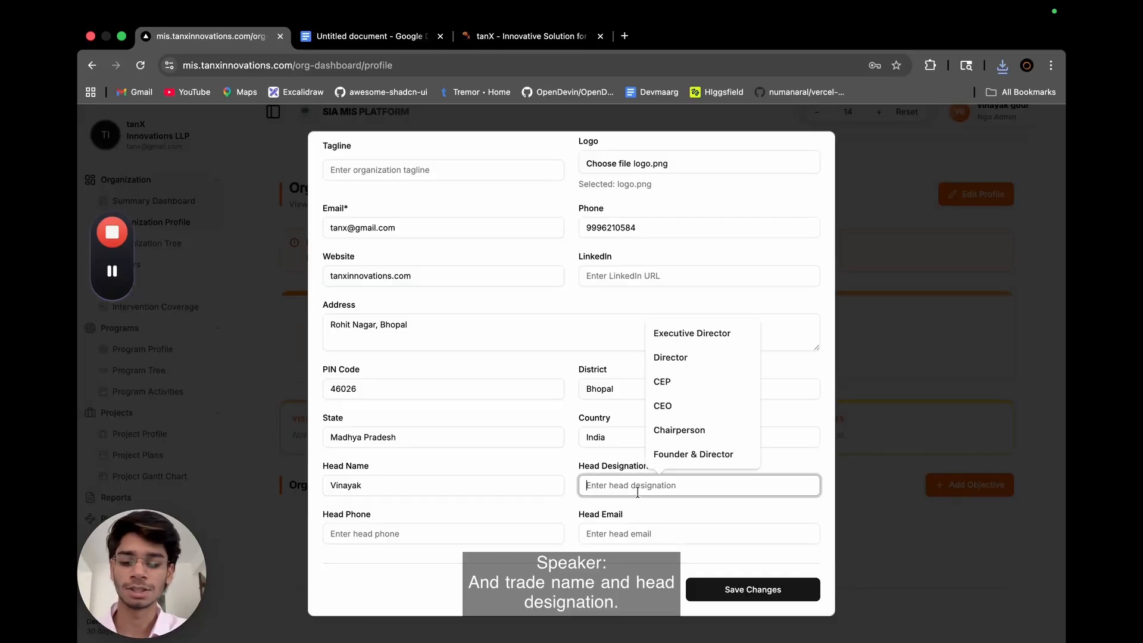
{"action": "type", "text": "Admin"}
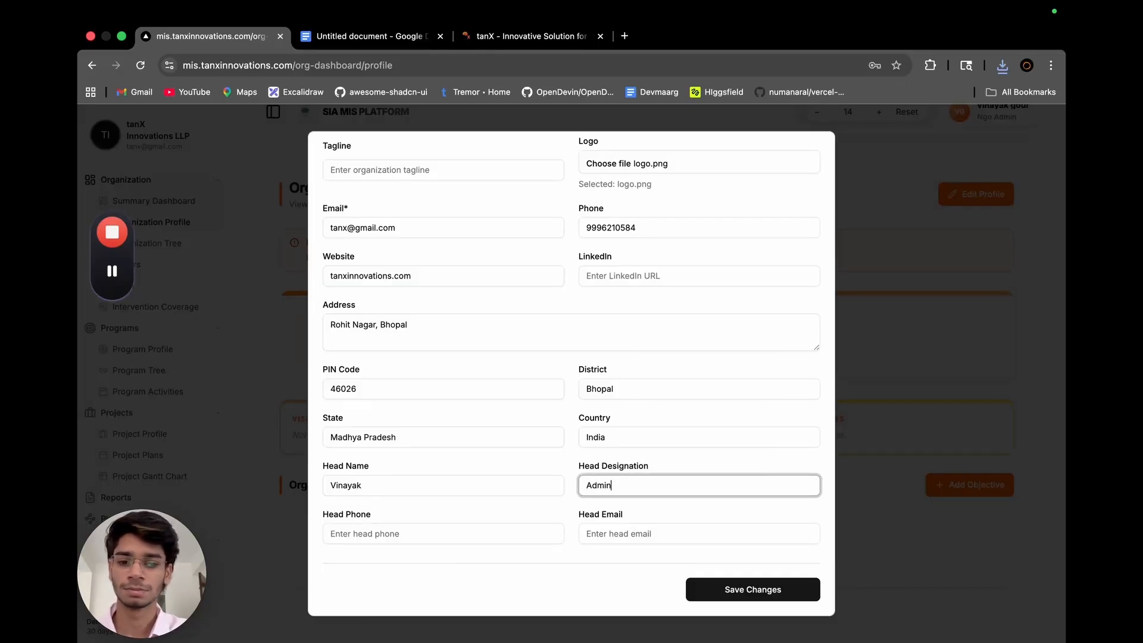
{"action": "left_click", "coordinate": [559, 459]}
Copy the organization description from the Google Docs document into the Description field of the organization details.
{"action": "scroll", "coordinate": [648, 500], "scroll_direction": "up", "scroll_amount": 5}
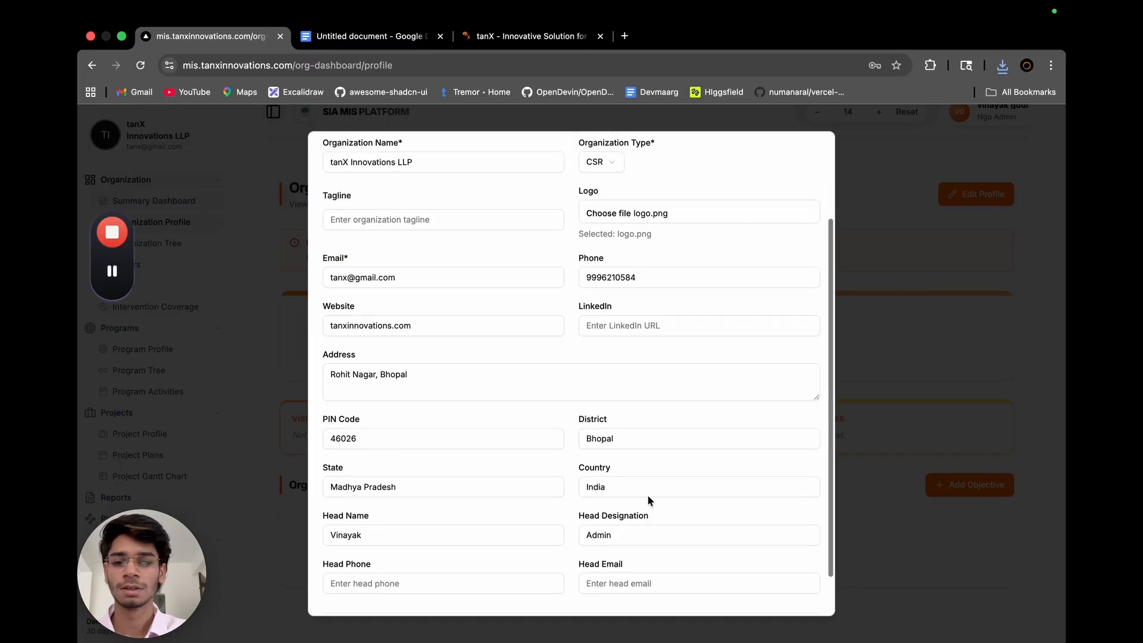
{"action": "left_click", "coordinate": [512, 175]}
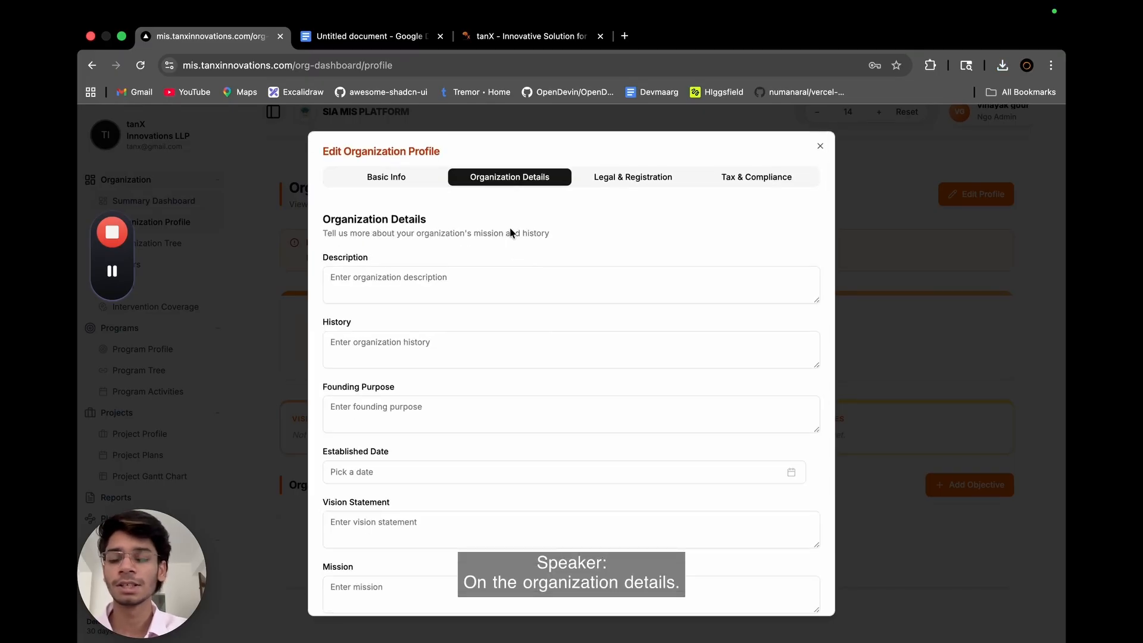
{"action": "scroll", "coordinate": [514, 252], "scroll_direction": "down", "scroll_amount": 2}
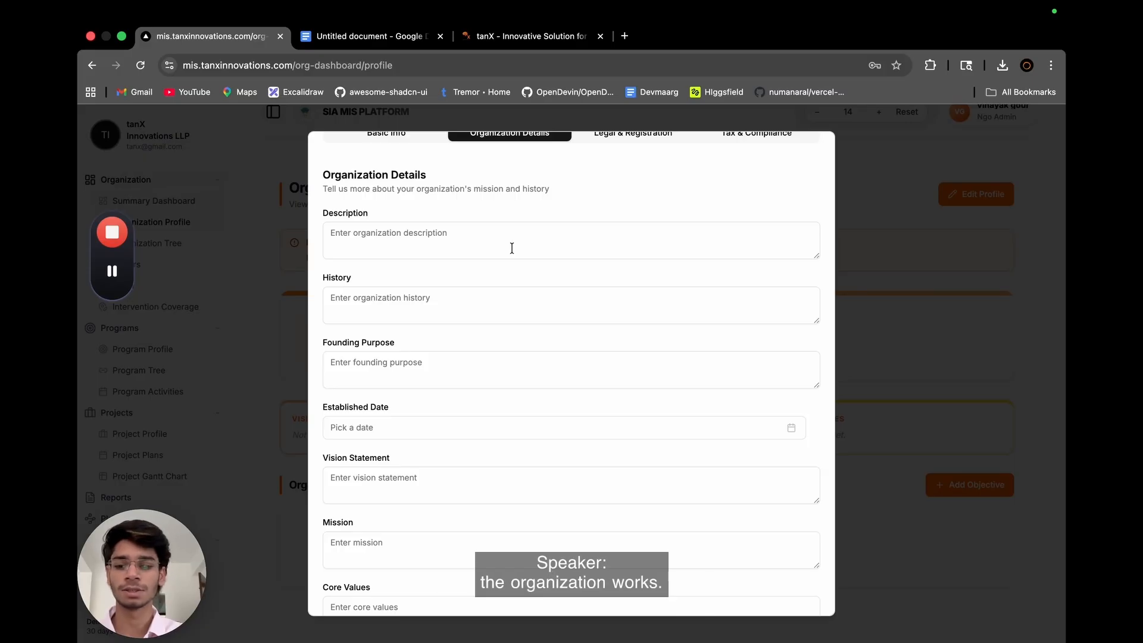
{"action": "scroll", "coordinate": [512, 248], "scroll_direction": "up", "scroll_amount": 1}
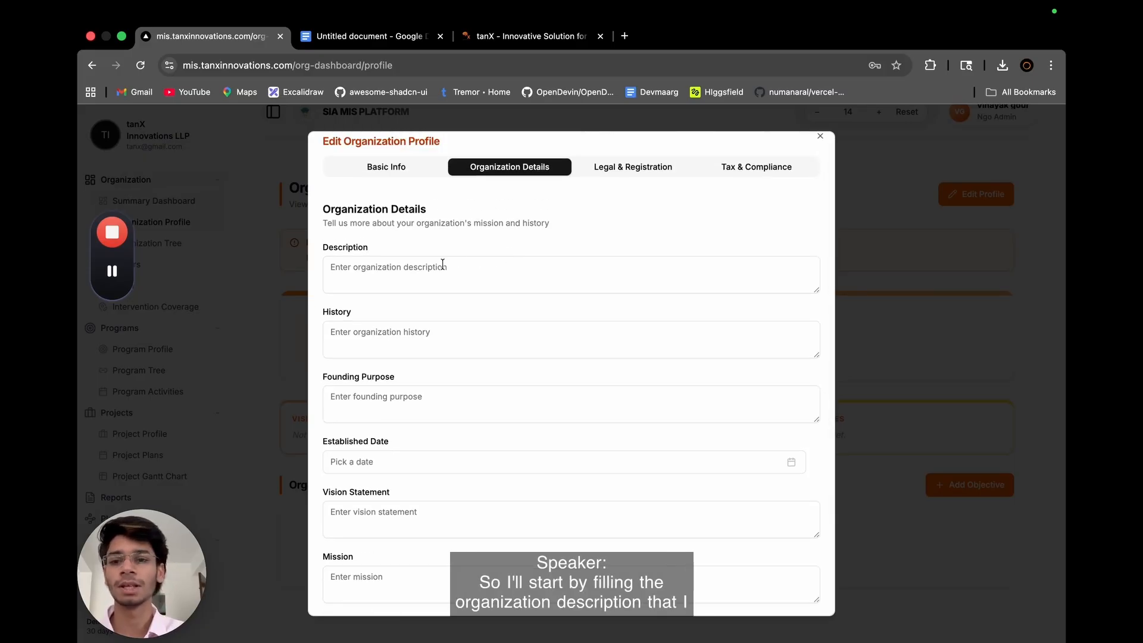
{"action": "left_click", "coordinate": [402, 43]}
{"action": "left_click_drag", "start_coordinate": [345, 320], "coordinate": [701, 435]}
{"action": "key", "text": "super+c"}
{"action": "left_click", "coordinate": [203, 36]}
{"action": "left_click", "coordinate": [409, 280]}
{"action": "key", "text": "super+v"}
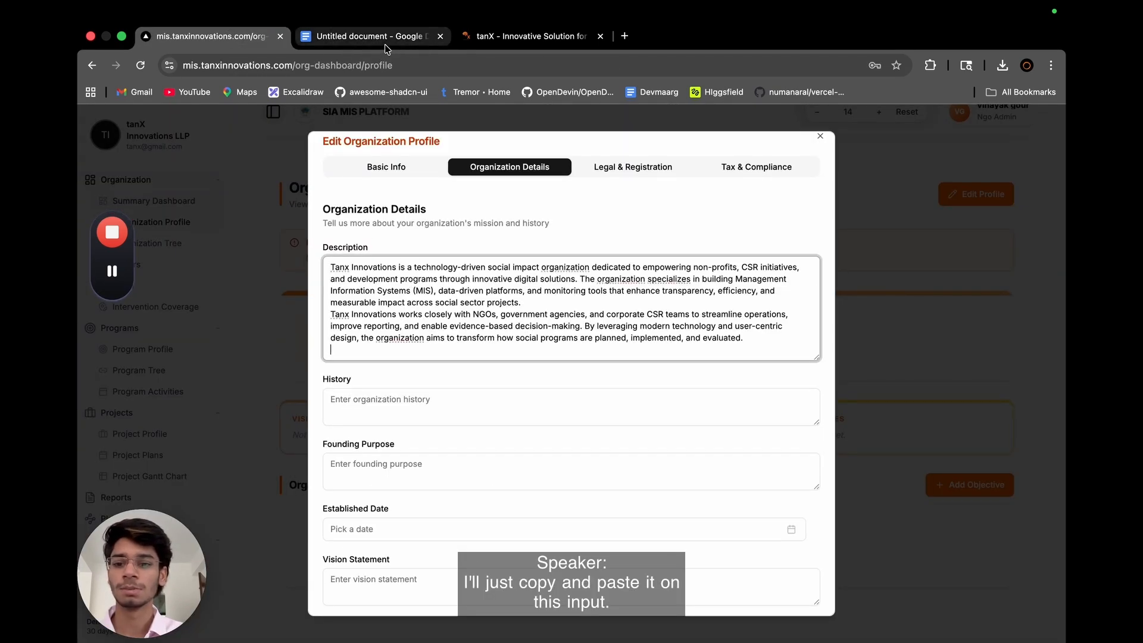
Copy the organization history from the Google Docs document into the History field of the organization details.
{"action": "left_click", "coordinate": [386, 46]}
{"action": "scroll", "coordinate": [452, 377], "scroll_direction": "down", "scroll_amount": 3}
{"action": "left_click_drag", "start_coordinate": [345, 440], "coordinate": [414, 555]}
{"action": "key", "text": "super+c"}
{"action": "left_click", "coordinate": [209, 37]}
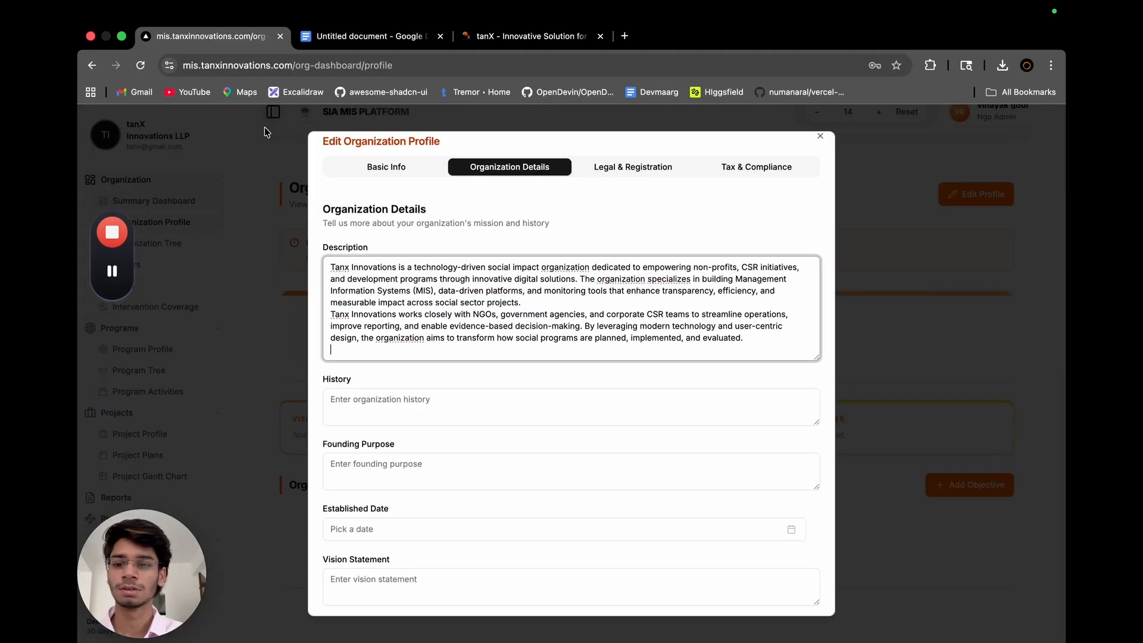
{"action": "left_click", "coordinate": [368, 420]}
{"action": "key", "text": "super+v"}
Copy the founding purpose text and its bullet points from the Google Docs document into the Founding Purpose field of the organization details.
{"action": "scroll", "coordinate": [388, 378], "scroll_direction": "down", "scroll_amount": 1}
{"action": "left_click", "coordinate": [370, 36]}
{"action": "scroll", "coordinate": [407, 400], "scroll_direction": "down", "scroll_amount": 4}
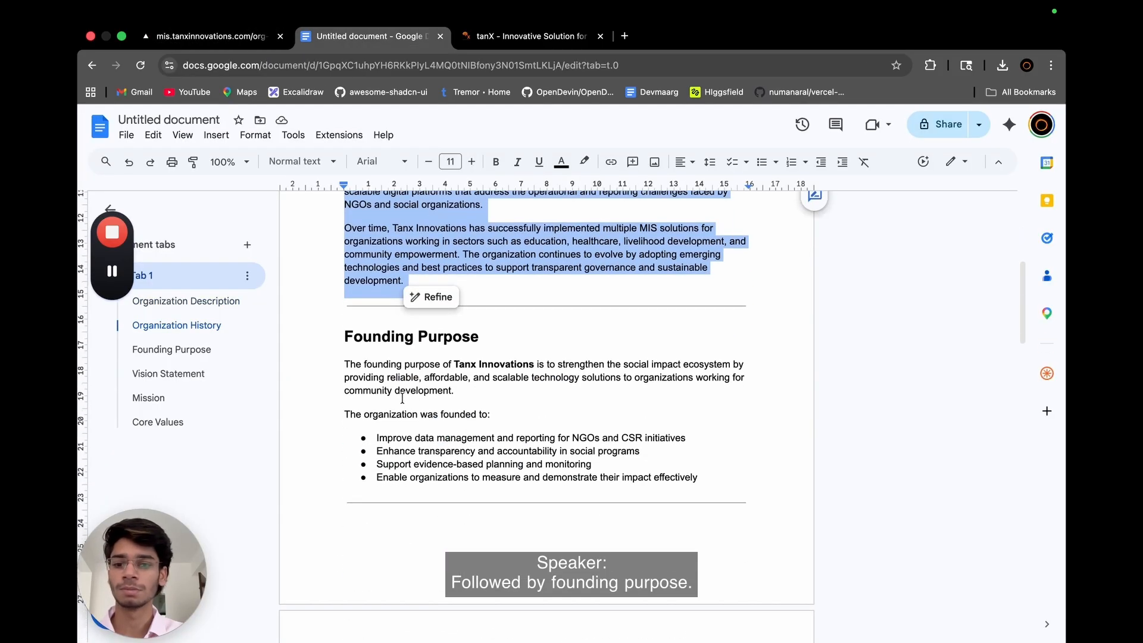
{"action": "left_click_drag", "start_coordinate": [344, 364], "coordinate": [308, 369]}
{"action": "left_click", "coordinate": [723, 484]}
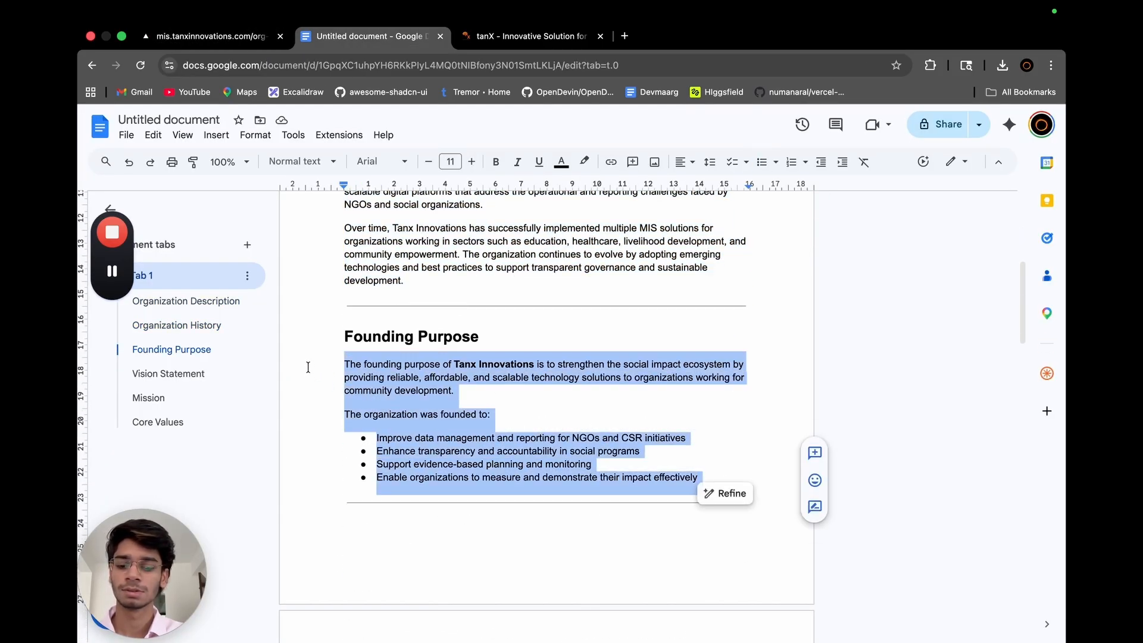
{"action": "left_click", "coordinate": [211, 35]}
{"action": "left_click", "coordinate": [423, 486]}
{"action": "key", "text": "super+v"}
Set the organization's established date to September 4th, 2025.
{"action": "scroll", "coordinate": [423, 484], "scroll_direction": "down", "scroll_amount": 4}
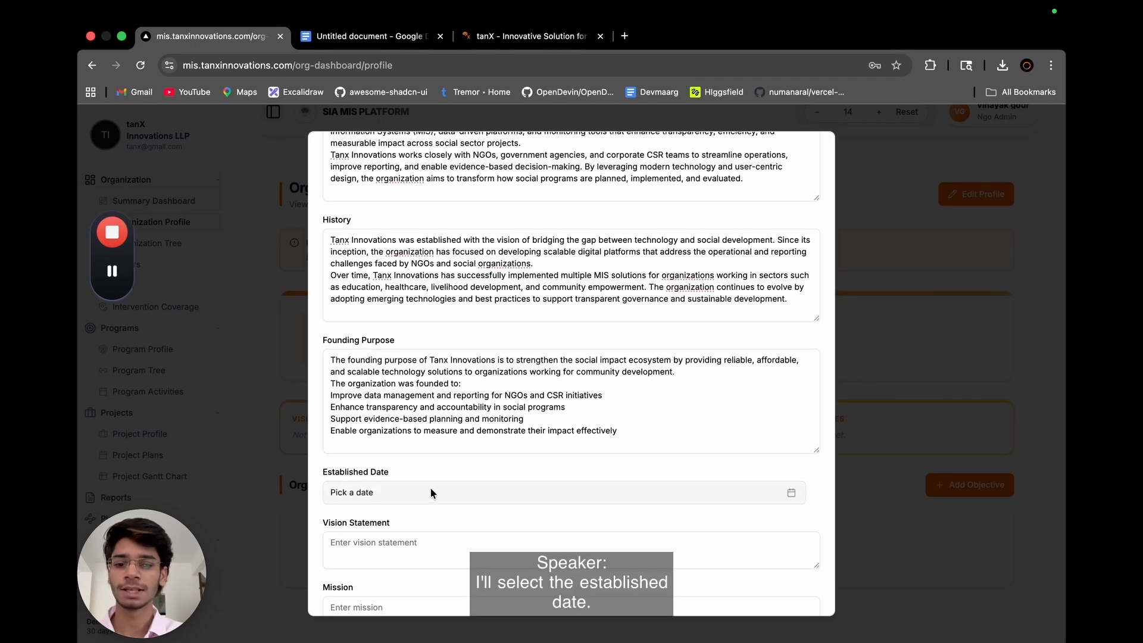
{"action": "left_click", "coordinate": [431, 492]}
{"action": "left_click", "coordinate": [369, 323]}
{"action": "triple_click", "coordinate": [369, 321]}
{"action": "left_click", "coordinate": [364, 491]}
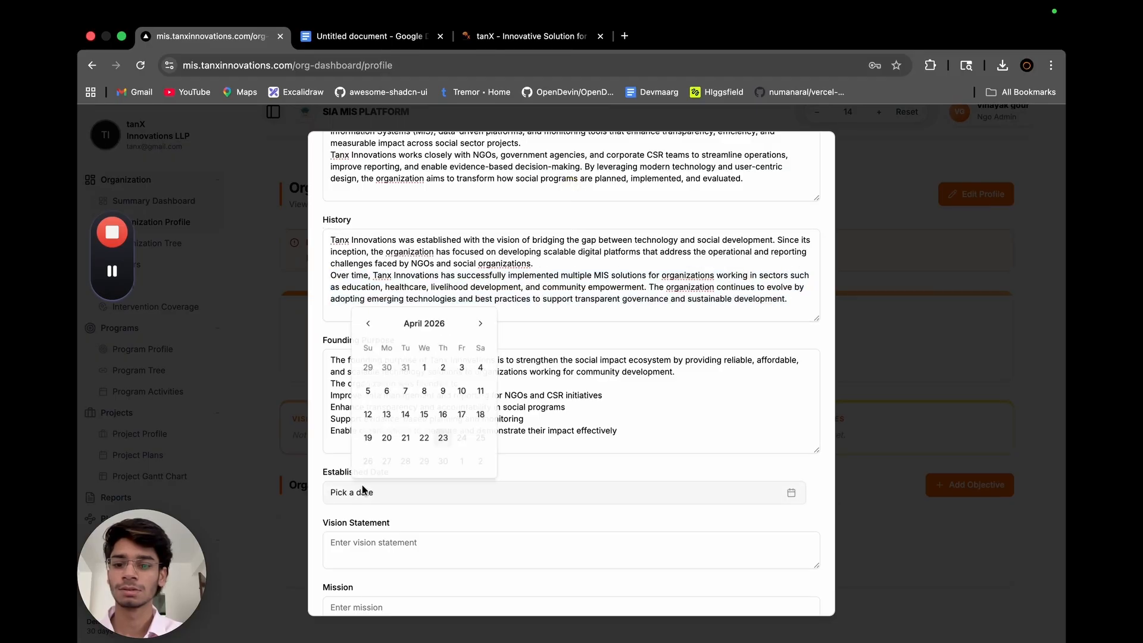
{"action": "left_click", "coordinate": [368, 326]}
{"action": "left_click", "coordinate": [368, 325]}
{"action": "left_click", "coordinate": [367, 349]}
{"action": "left_click", "coordinate": [369, 324]}
{"action": "left_click", "coordinate": [369, 324]}
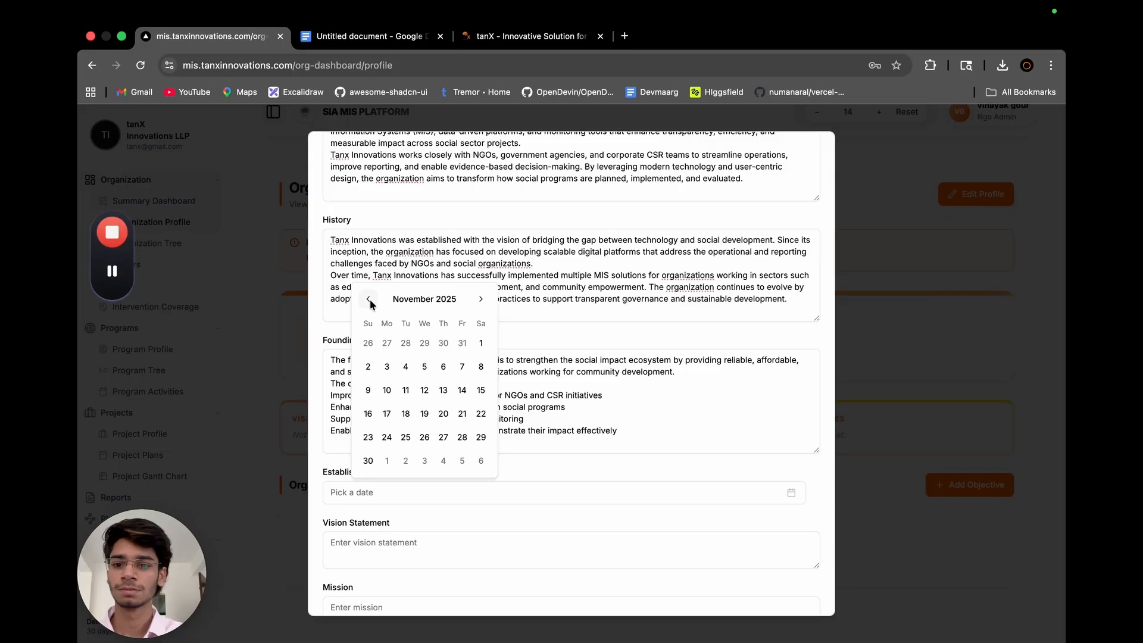
{"action": "left_click", "coordinate": [369, 300]}
{"action": "left_click", "coordinate": [368, 322]}
{"action": "left_click", "coordinate": [443, 366]}
Copy the vision statement from the Google Docs document into the Vision Statement field of the organization details.
{"action": "left_click", "coordinate": [404, 523]}
{"action": "scroll", "coordinate": [404, 523], "scroll_direction": "down", "scroll_amount": 3}
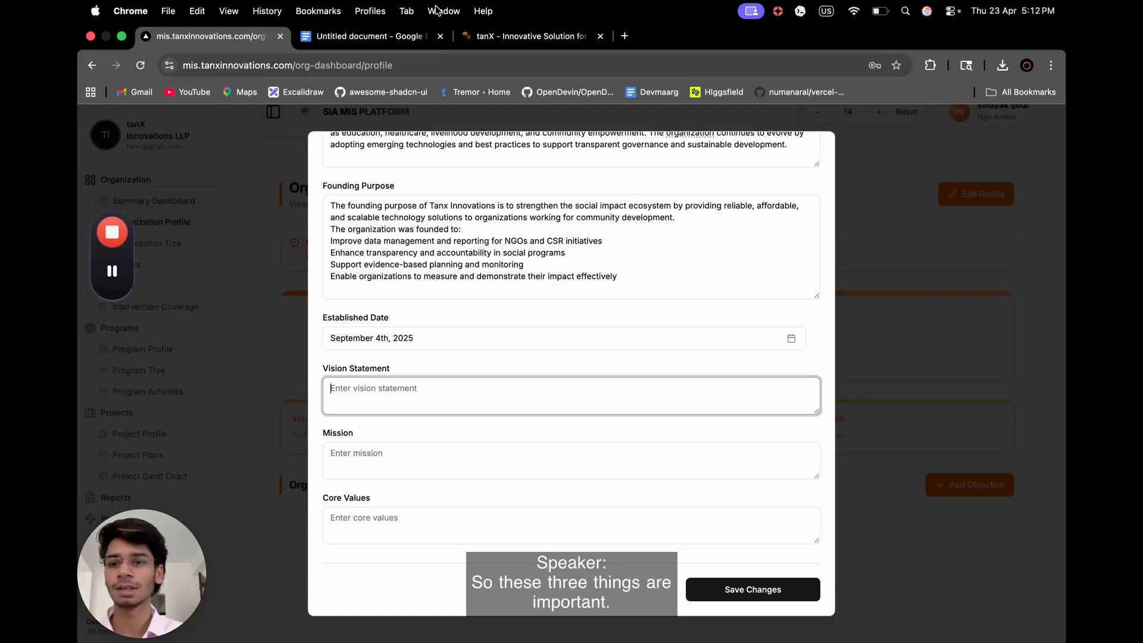
{"action": "left_click", "coordinate": [387, 35]}
{"action": "scroll", "coordinate": [459, 359], "scroll_direction": "down", "scroll_amount": 6}
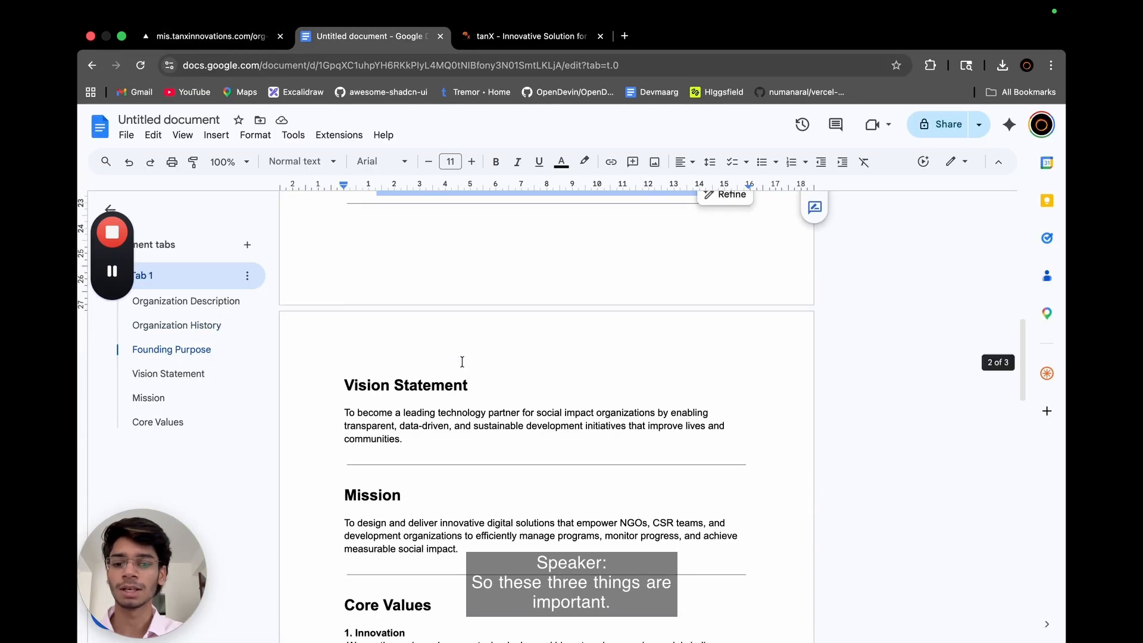
{"action": "left_click_drag", "start_coordinate": [402, 382], "coordinate": [344, 356]}
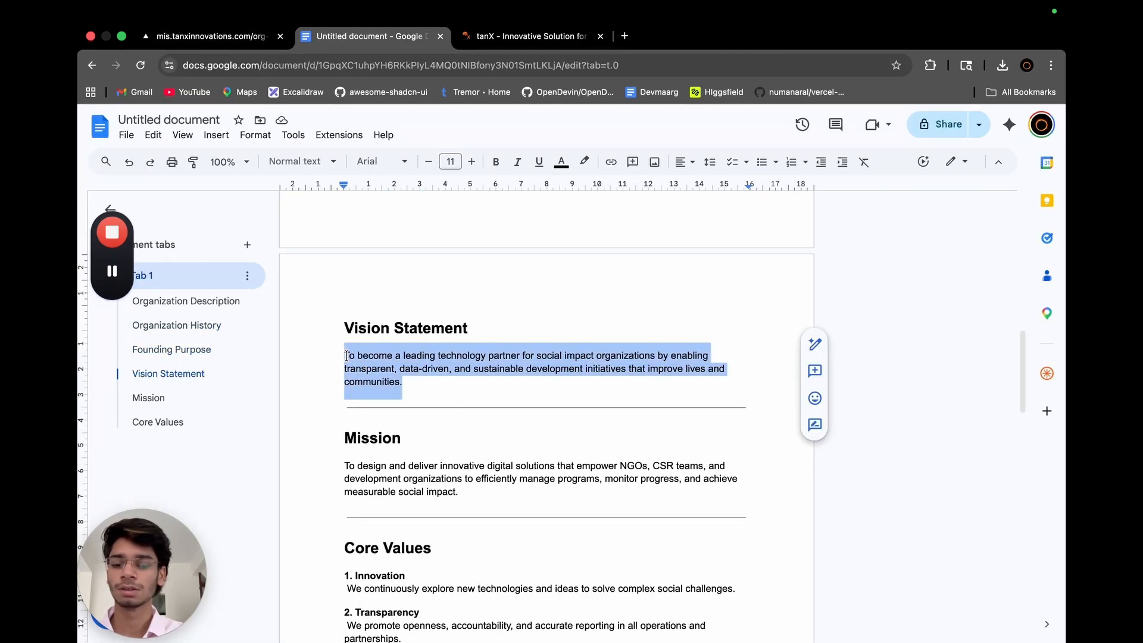
{"action": "left_click", "coordinate": [264, 46]}
{"action": "key", "text": "super+v"}
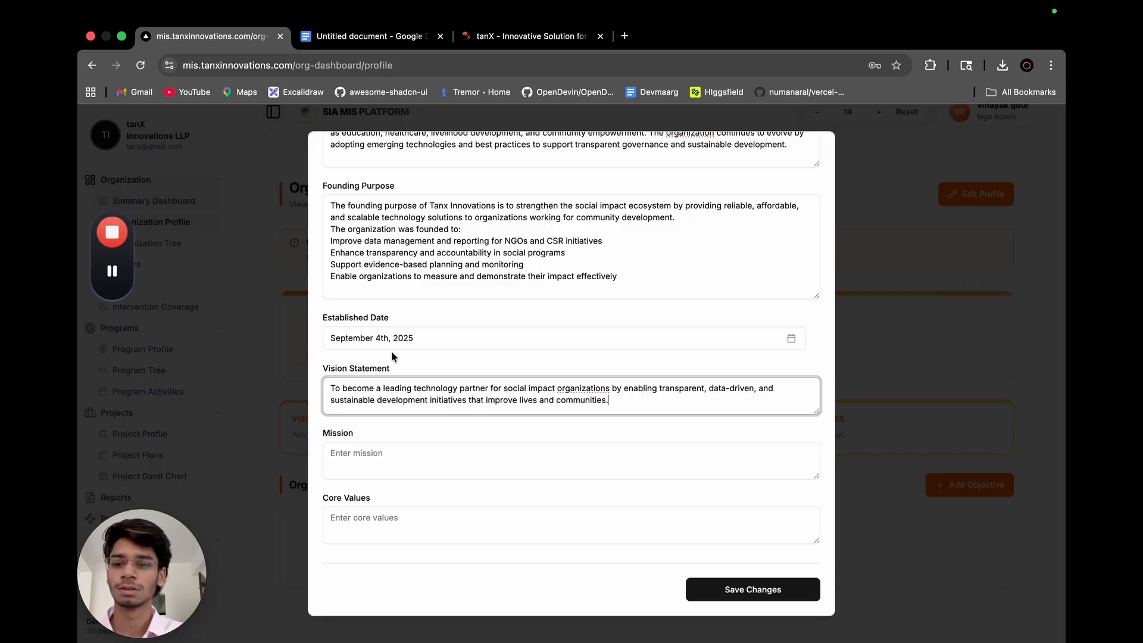
Copy the mission paragraph from the Google Docs document into the Mission field of the organization details.
{"action": "left_click", "coordinate": [388, 40]}
{"action": "scroll", "coordinate": [465, 333], "scroll_direction": "down", "scroll_amount": 5}
{"action": "left_click_drag", "start_coordinate": [458, 306], "coordinate": [345, 280]}
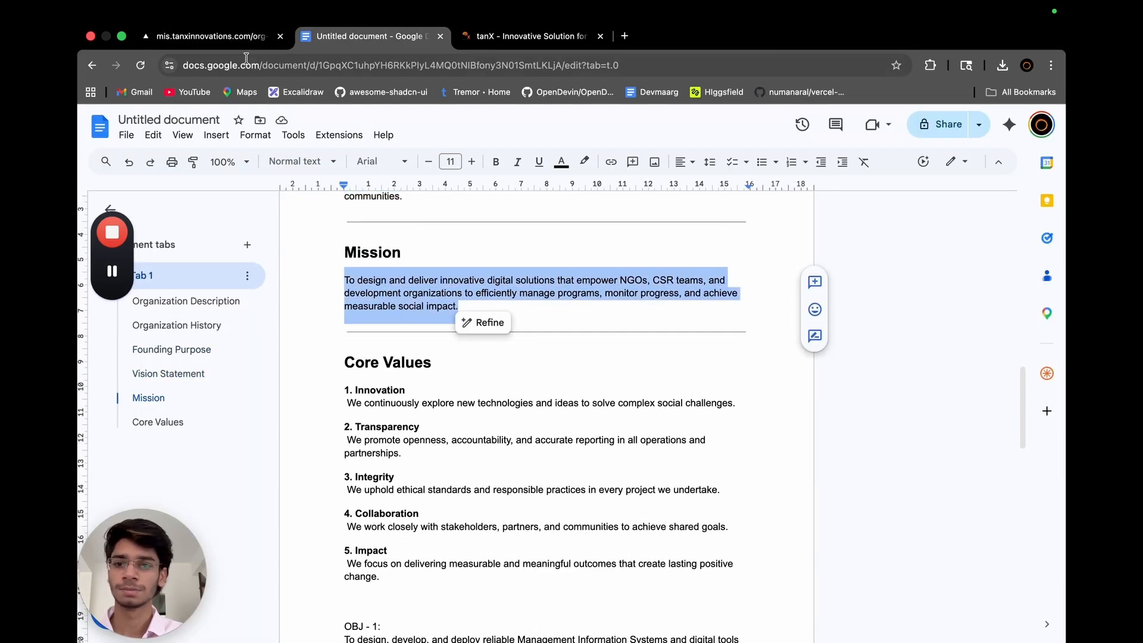
{"action": "left_click", "coordinate": [247, 40]}
{"action": "left_click", "coordinate": [357, 452]}
{"action": "key", "text": "super+v"}
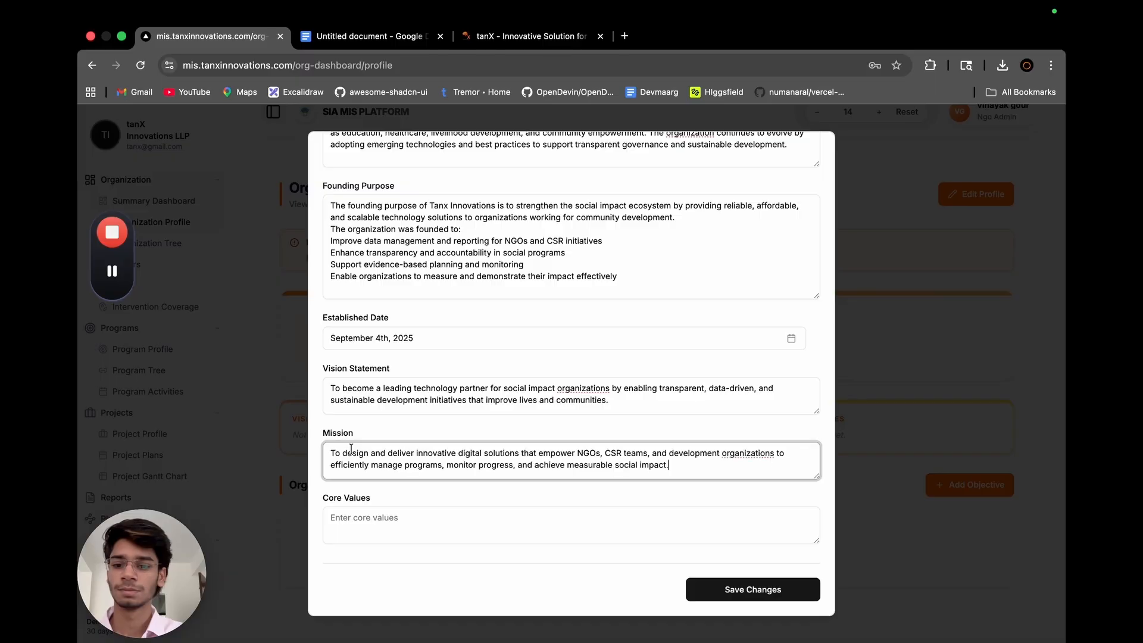
Copy the five core values, Innovation through Impact, from the Google Docs document into the Core Values field.
{"action": "left_click", "coordinate": [351, 37]}
{"action": "scroll", "coordinate": [361, 405], "scroll_direction": "down", "scroll_amount": 2}
{"action": "left_click_drag", "start_coordinate": [384, 495], "coordinate": [345, 305]}
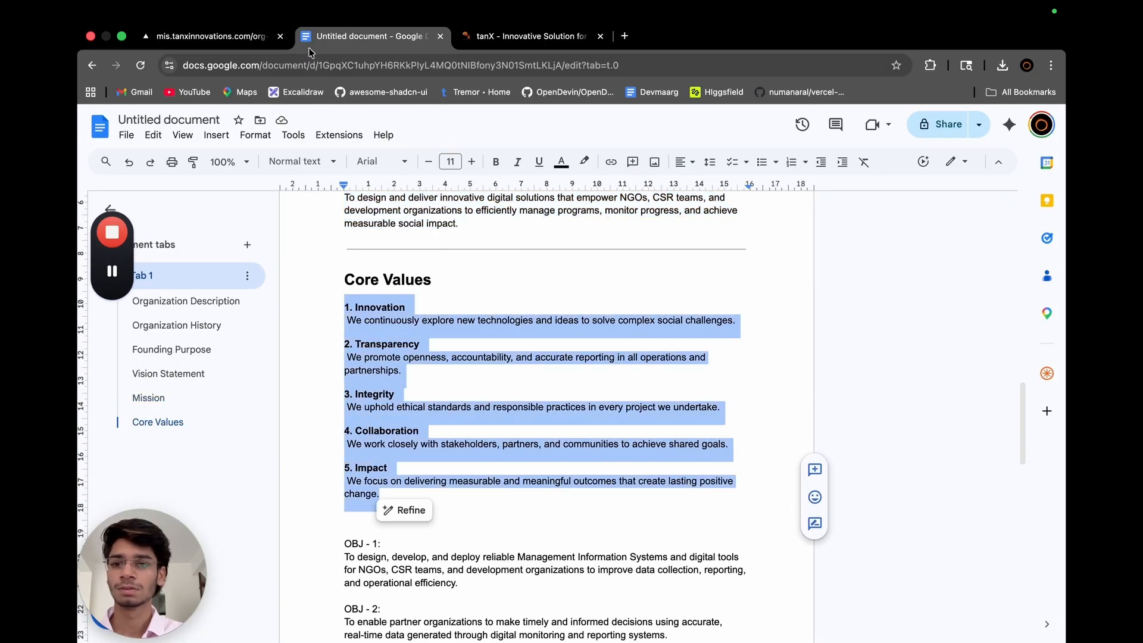
{"action": "key", "text": "super+c"}
{"action": "left_click", "coordinate": [209, 35]}
{"action": "left_click", "coordinate": [379, 517]}
{"action": "key", "text": "super+v"}
Review the fields of the Legal & Registration and Tax & Compliance sections in the organization profile.
{"action": "scroll", "coordinate": [536, 524], "scroll_direction": "down", "scroll_amount": 3}
{"action": "scroll", "coordinate": [734, 536], "scroll_direction": "up", "scroll_amount": 5}
{"action": "scroll", "coordinate": [735, 495], "scroll_direction": "up", "scroll_amount": 5}
{"action": "left_click", "coordinate": [649, 178]}
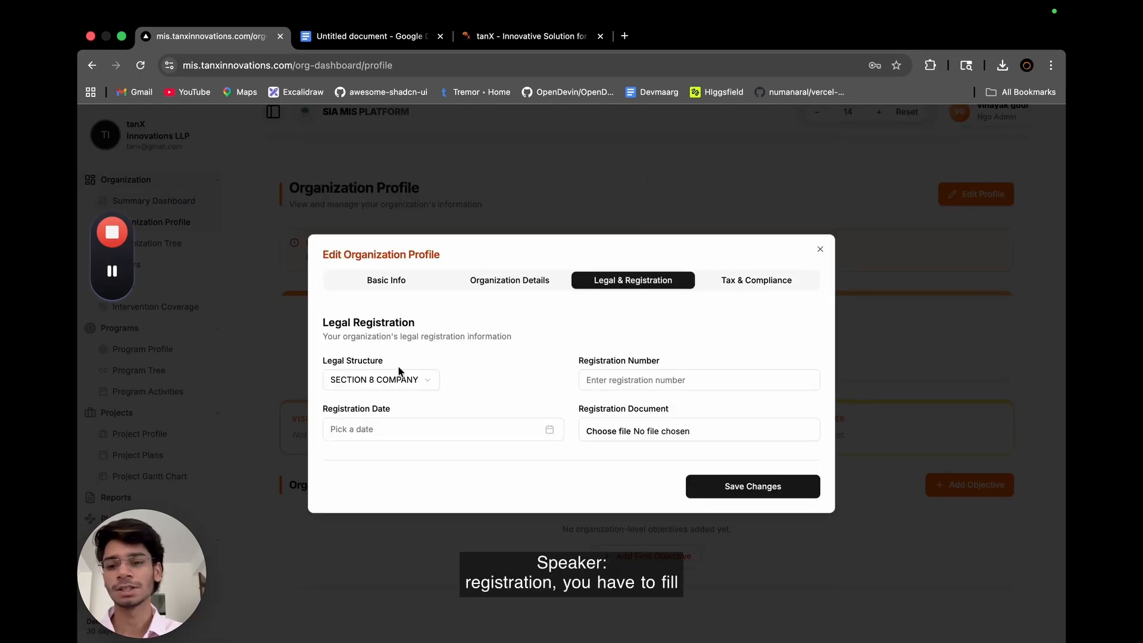
{"action": "left_click", "coordinate": [619, 376]}
{"action": "left_click", "coordinate": [527, 400]}
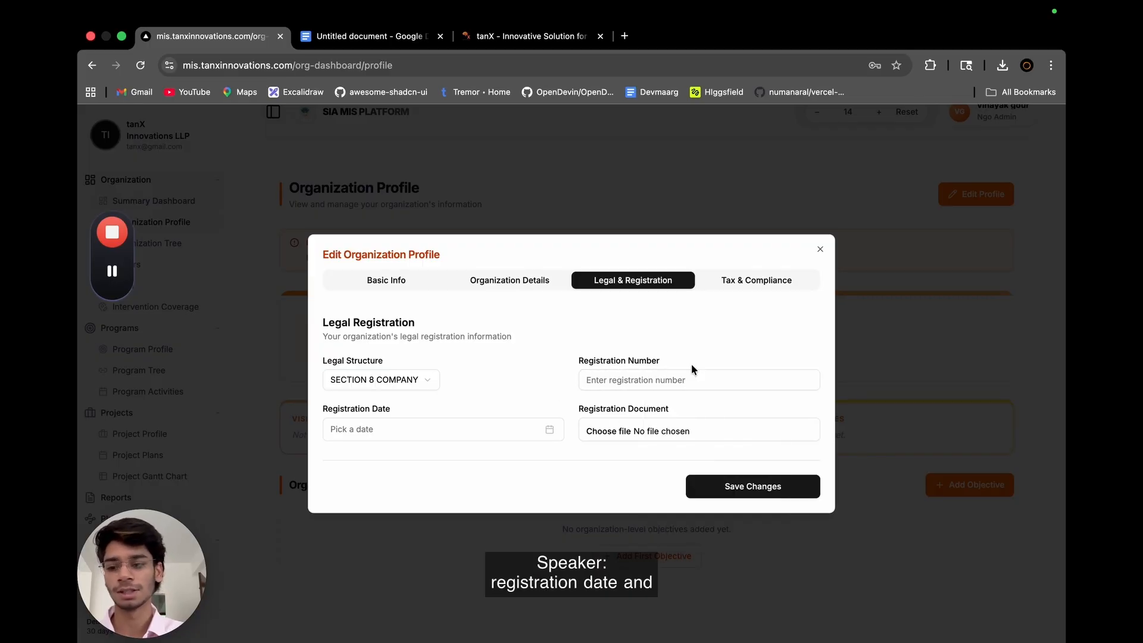
{"action": "left_click", "coordinate": [738, 280]}
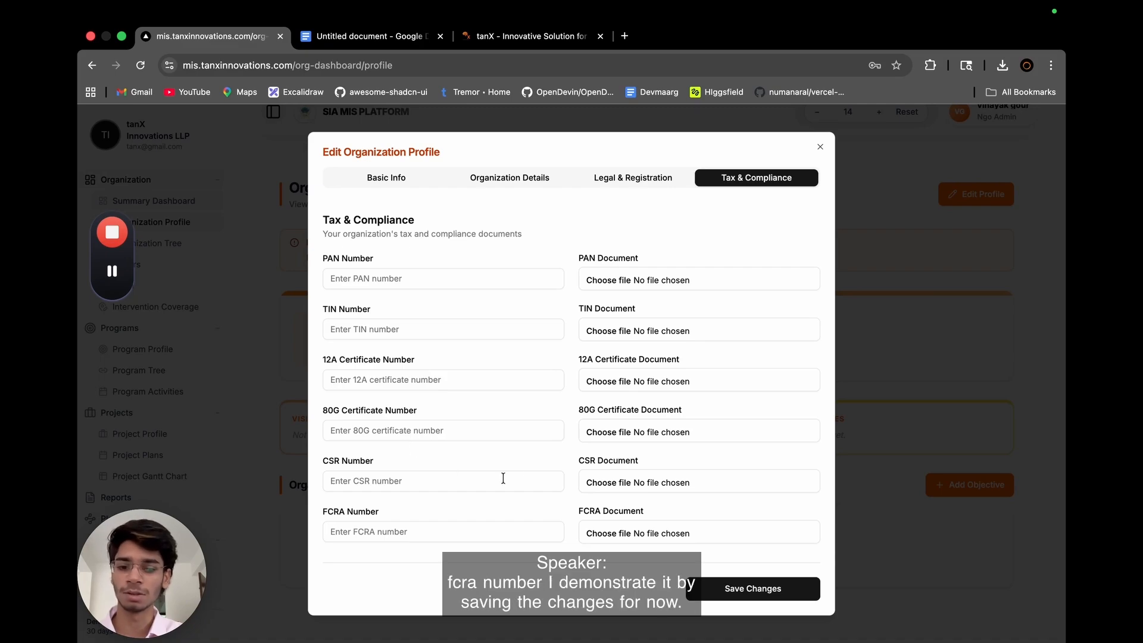
Return to the basic information of the organization profile and try to save the changes.
{"action": "left_click", "coordinate": [505, 178]}
{"action": "left_click", "coordinate": [392, 178]}
{"action": "scroll", "coordinate": [655, 387], "scroll_direction": "down", "scroll_amount": 5}
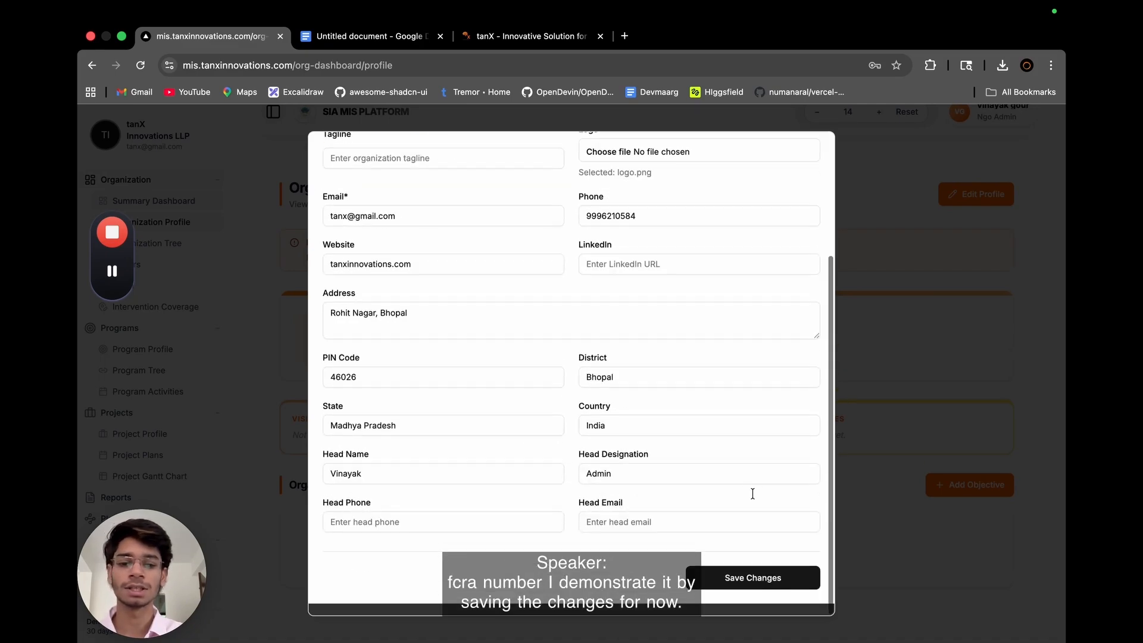
{"action": "left_click", "coordinate": [742, 591]}
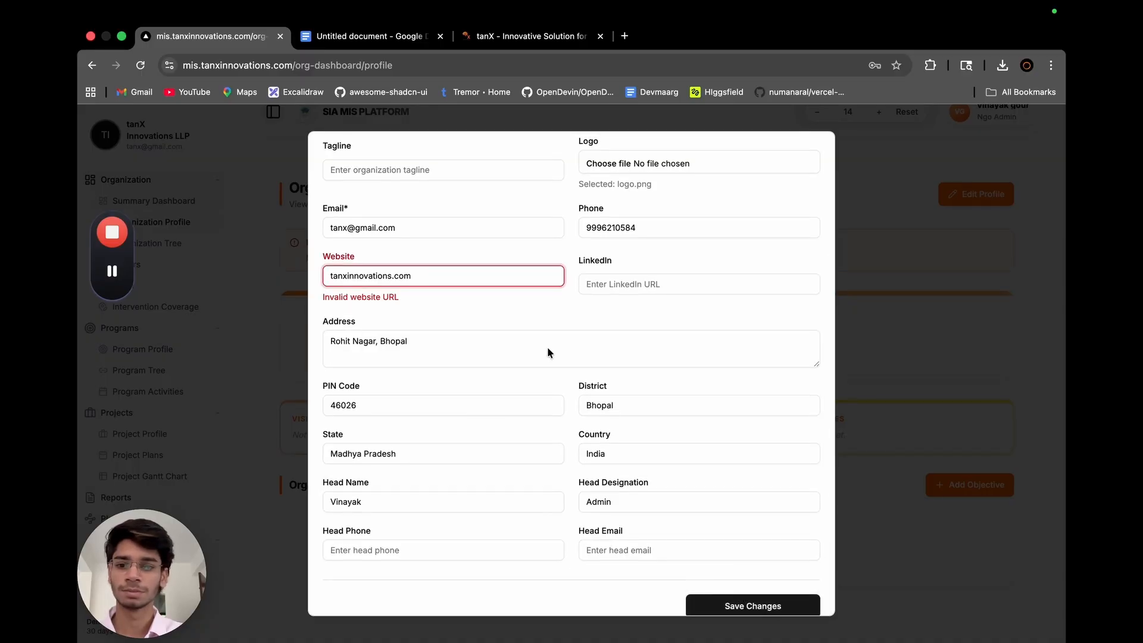
{"action": "key", "text": "Left"}
{"action": "key", "text": "Left"}
{"action": "key", "text": "Left"}
{"action": "key", "text": "Left"}
{"action": "key", "text": "Left"}
{"action": "key", "text": "Left"}
{"action": "key", "text": "Left"}
{"action": "key", "text": "Left"}
{"action": "key", "text": "Left"}
{"action": "key", "text": "Left"}
{"action": "key", "text": "Left"}
{"action": "key", "text": "Left"}
{"action": "key", "text": "Left"}
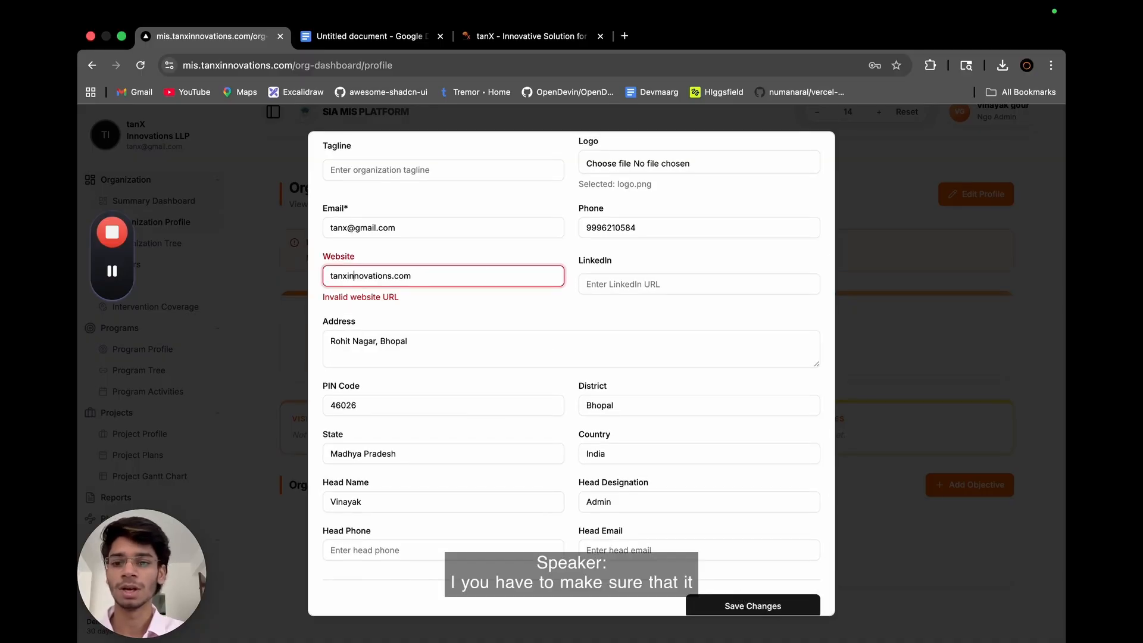
{"action": "type", "text": "www."}
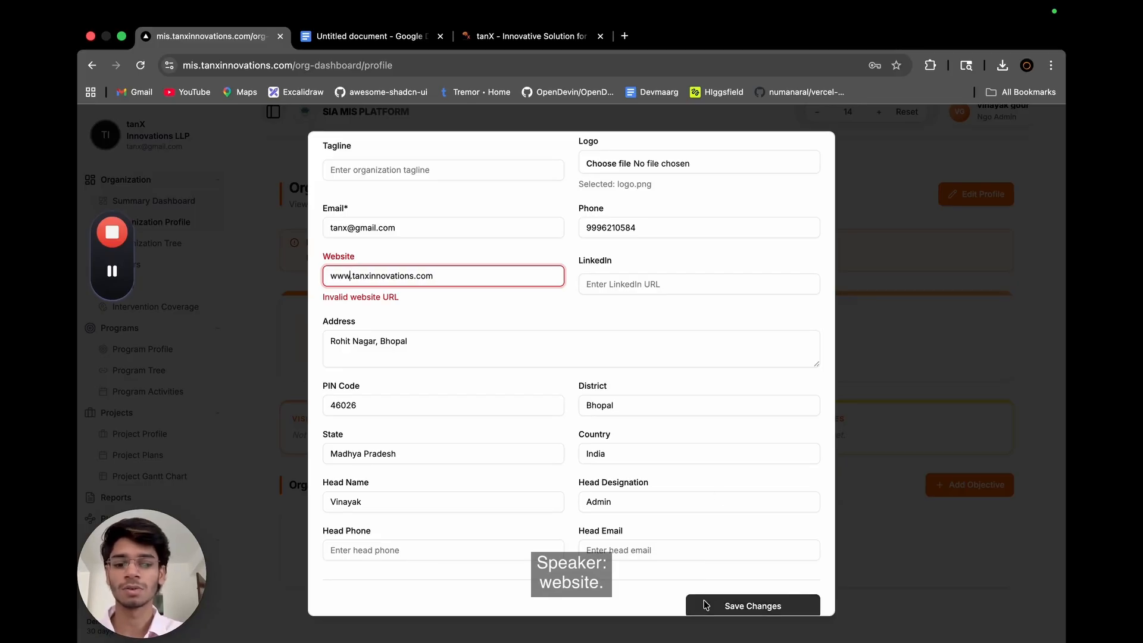
{"action": "key", "text": "BackSpace"}
{"action": "key", "text": "BackSpace"}
{"action": "key", "text": "BackSpace"}
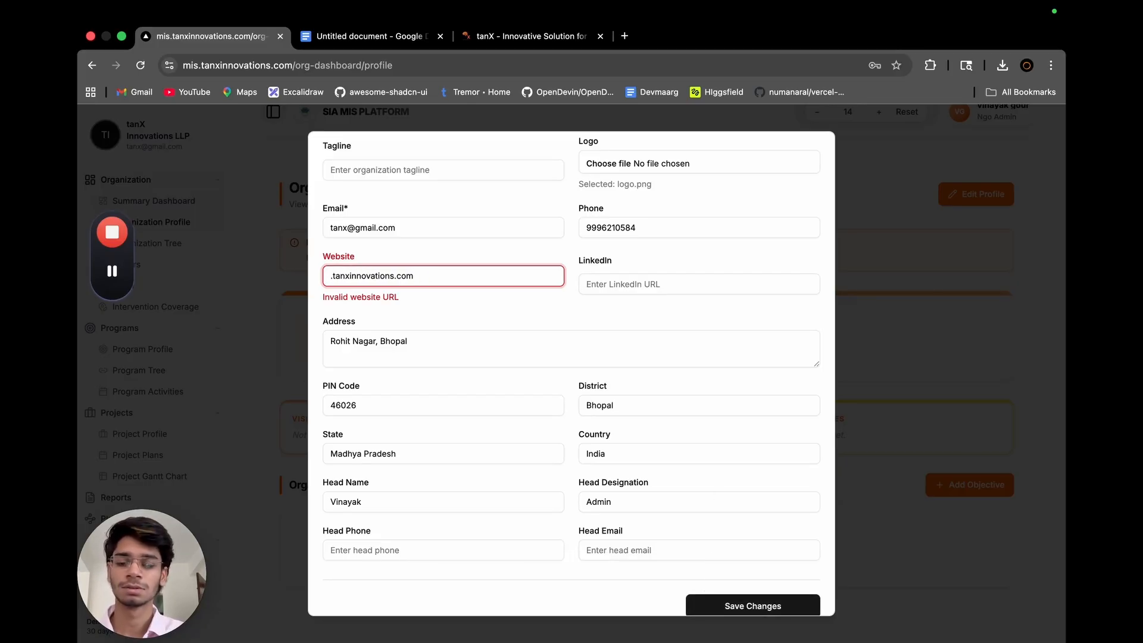
{"action": "type", "text": "https"}
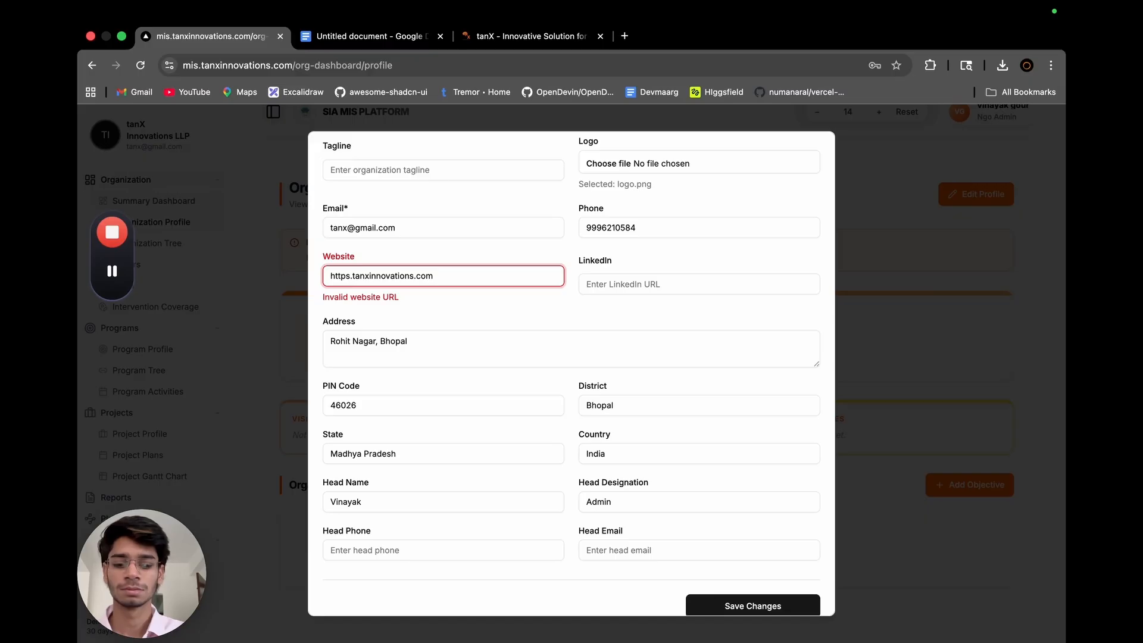
{"action": "type", "text": "://www"}
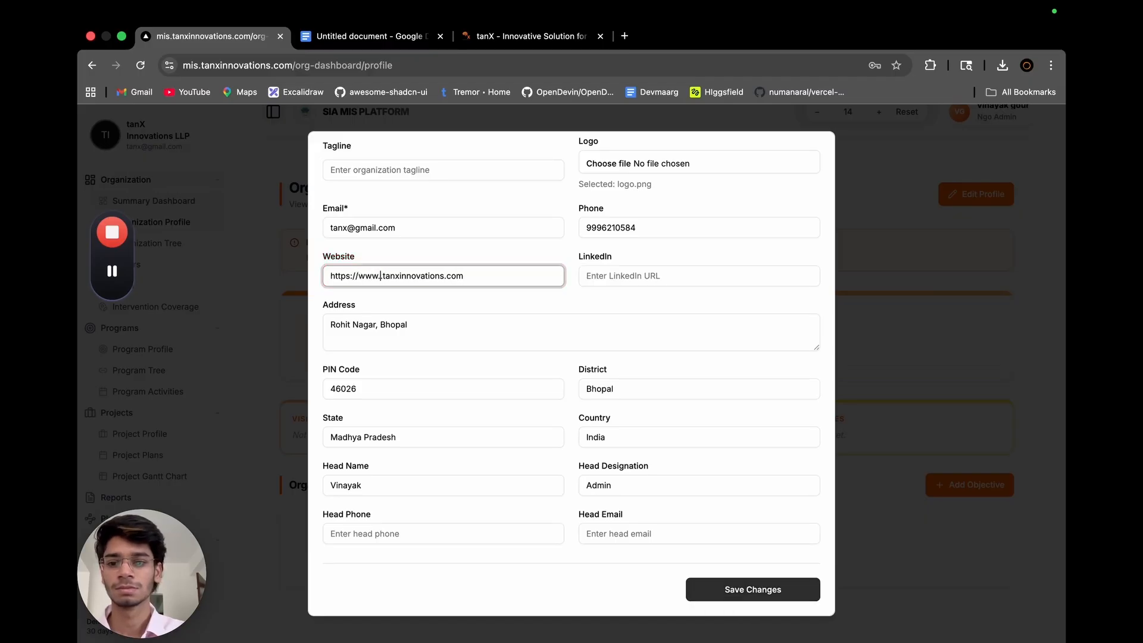
{"action": "left_click", "coordinate": [817, 598]}
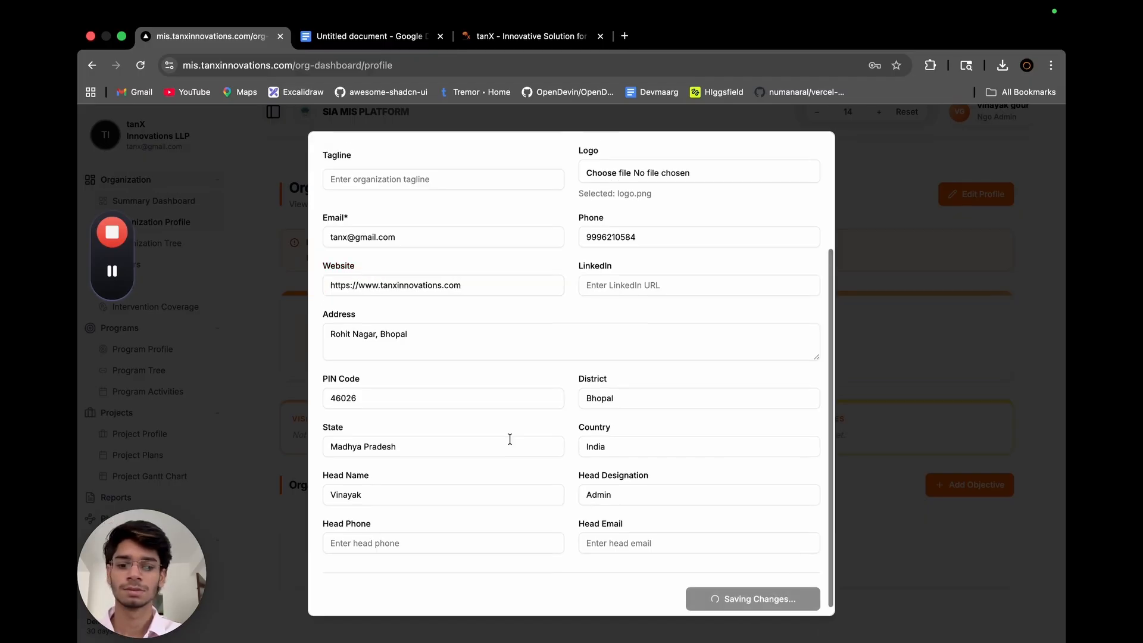
Start a new organization-level objective in the Logical Frame Analysis and set its level to Output.
{"action": "scroll", "coordinate": [530, 393], "scroll_direction": "down", "scroll_amount": 1}
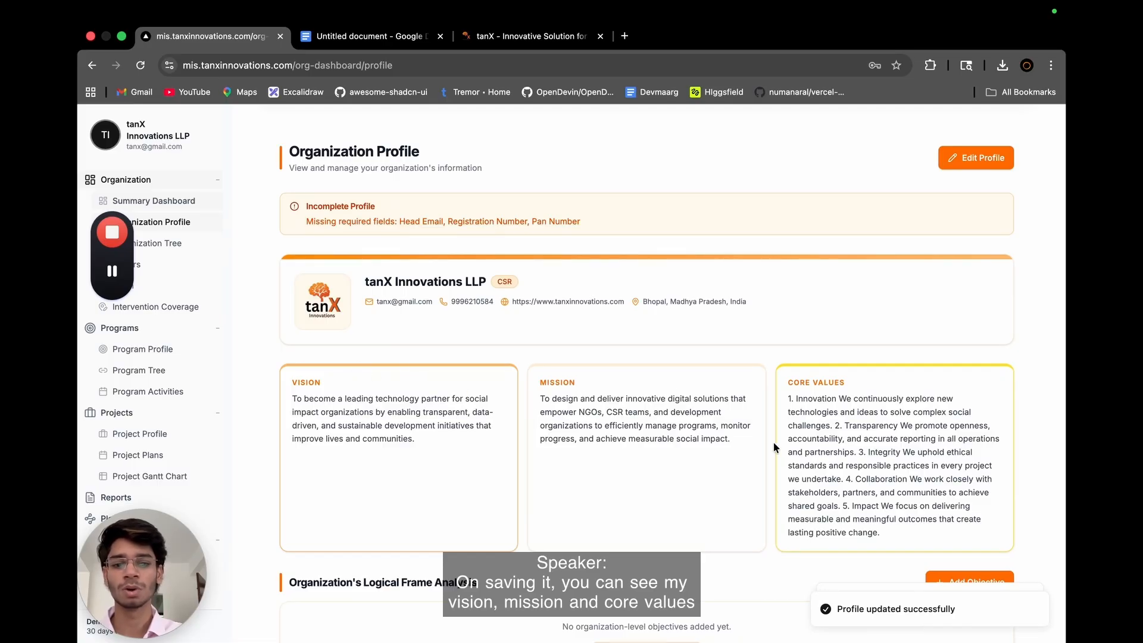
{"action": "scroll", "coordinate": [773, 447], "scroll_direction": "down", "scroll_amount": 2}
{"action": "scroll", "coordinate": [774, 442], "scroll_direction": "down", "scroll_amount": 1}
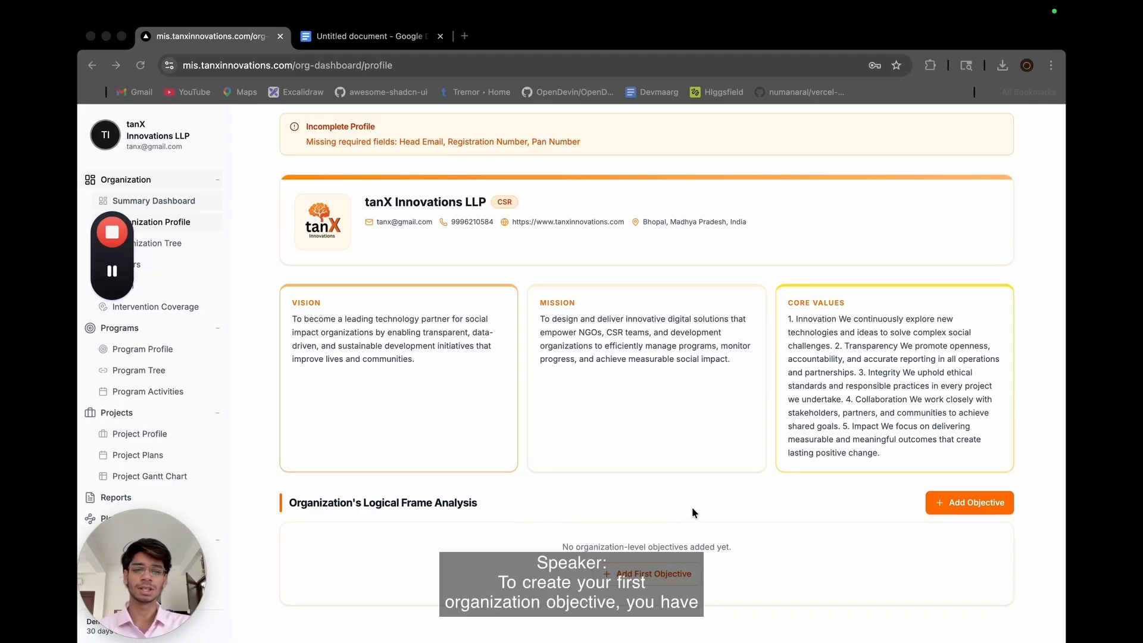
{"action": "left_click", "coordinate": [950, 509]}
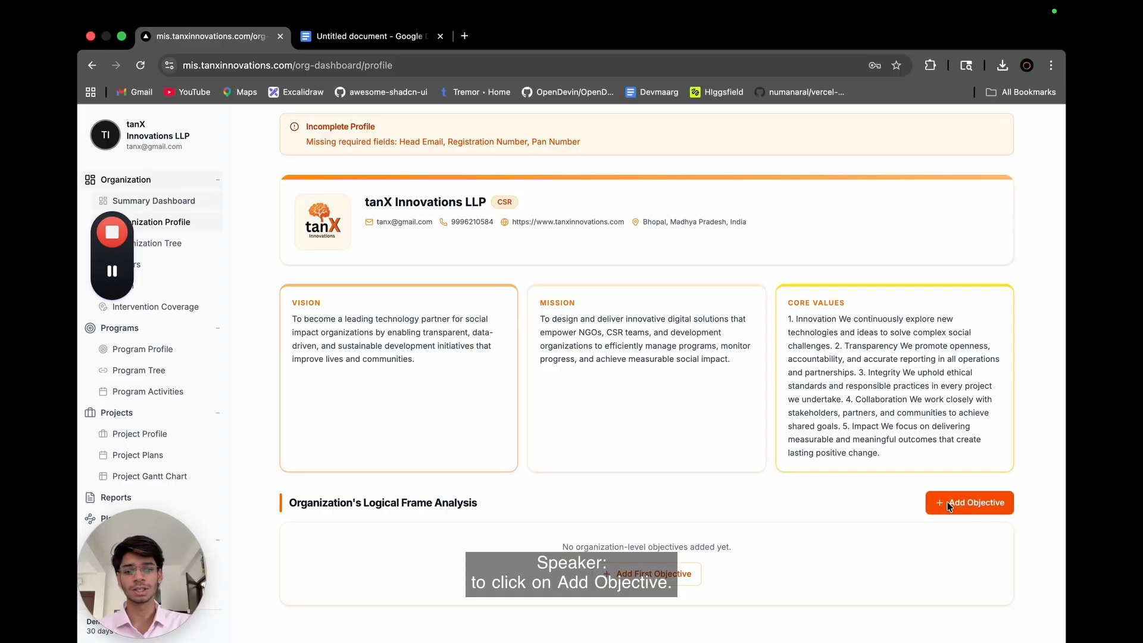
{"action": "left_click", "coordinate": [112, 271]}
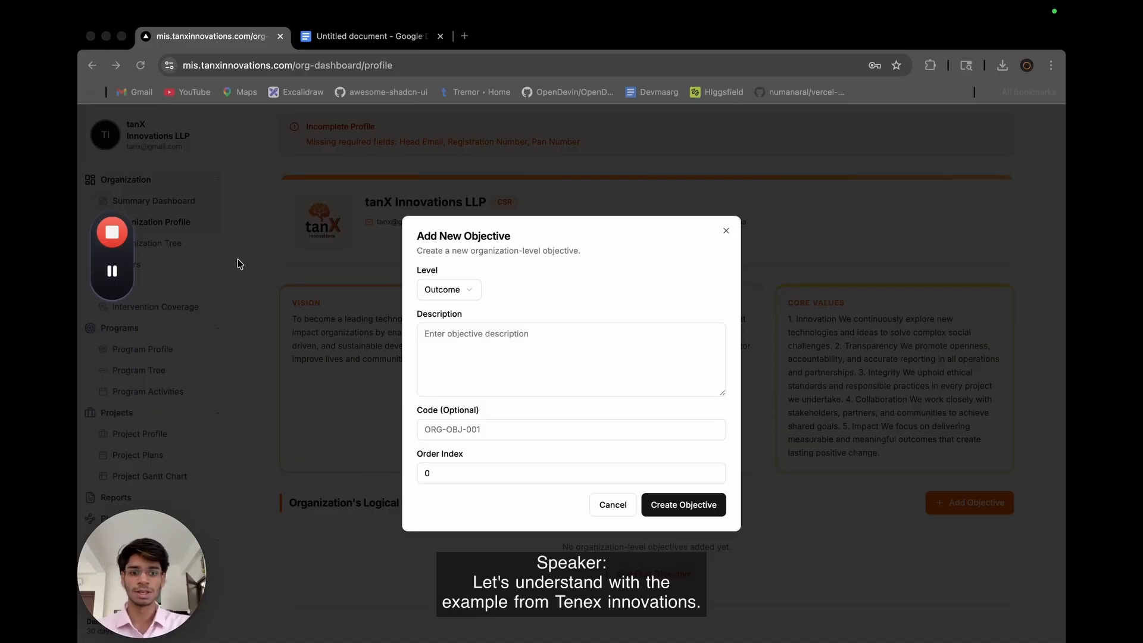
{"action": "left_click", "coordinate": [458, 287]}
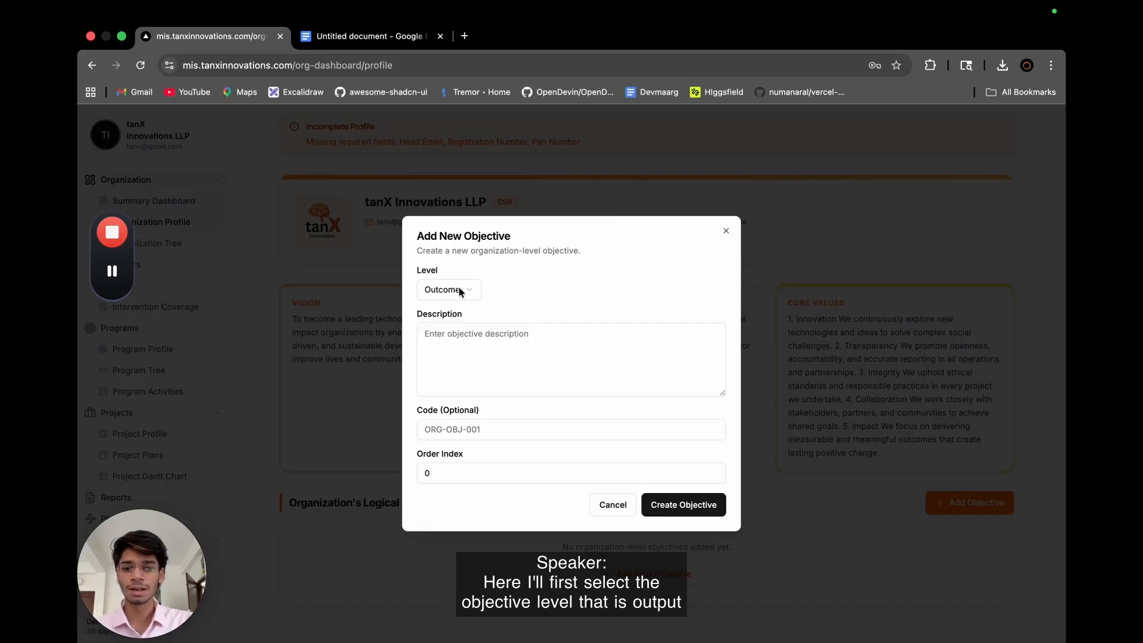
{"action": "left_click", "coordinate": [459, 292]}
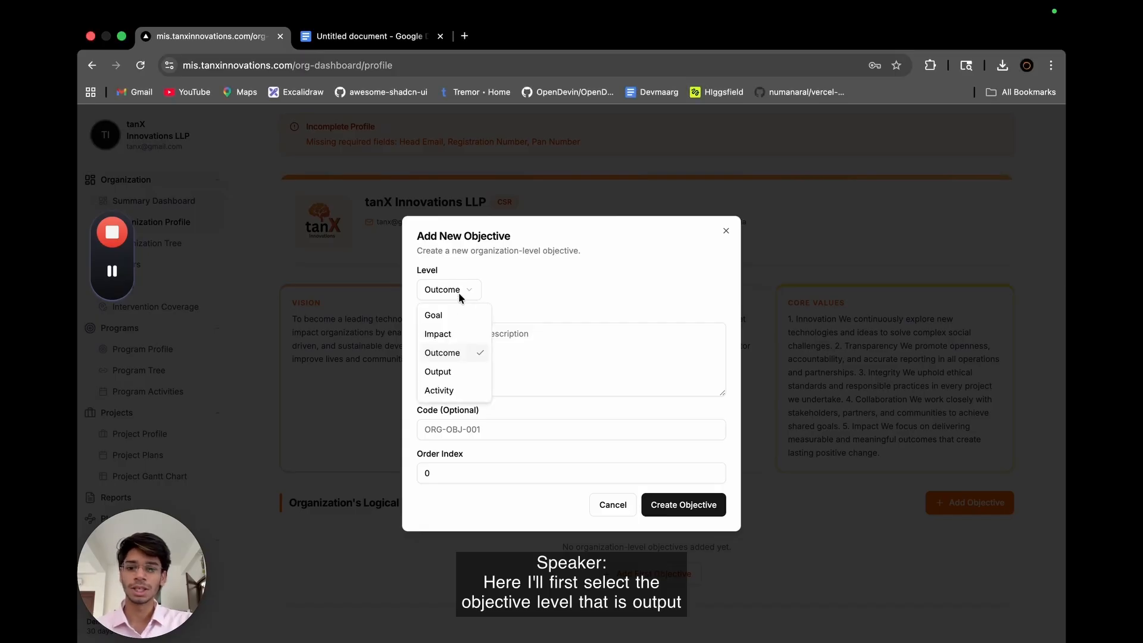
{"action": "left_click", "coordinate": [438, 372]}
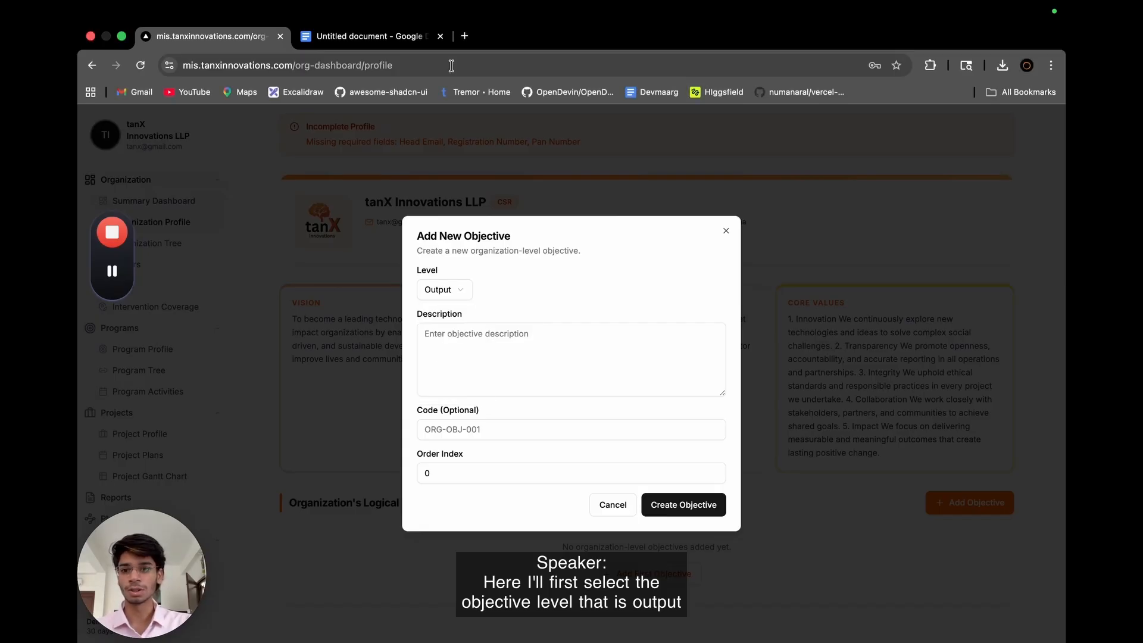
Copy the OBJ - 1 text from the Google Docs document into the new objective's description.
{"action": "left_click", "coordinate": [409, 47]}
{"action": "scroll", "coordinate": [458, 355], "scroll_direction": "down", "scroll_amount": 4}
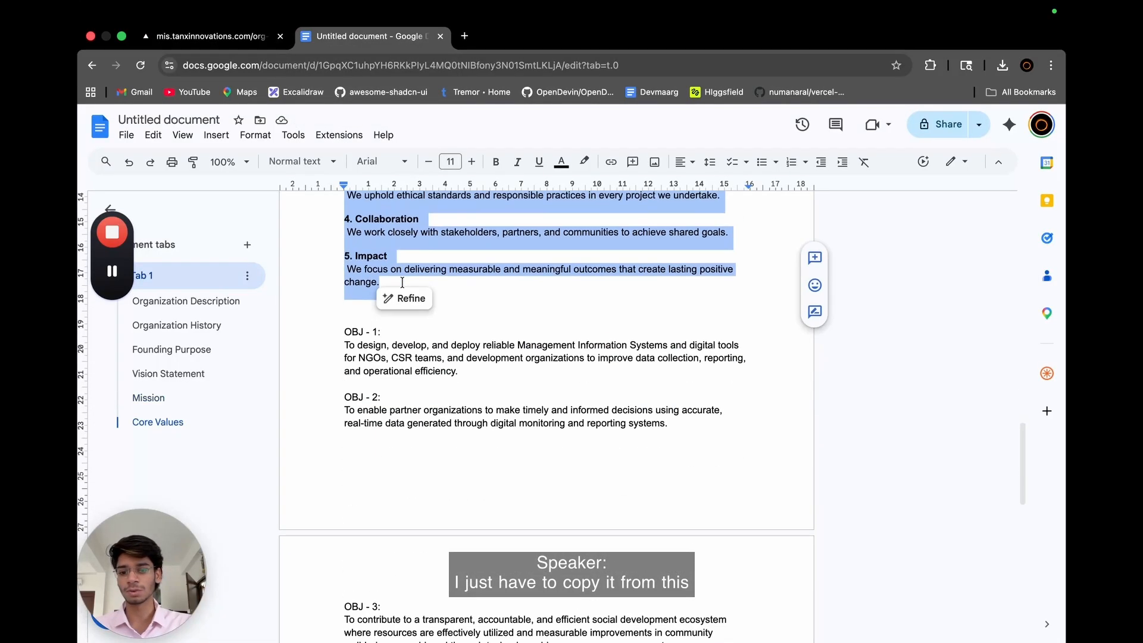
{"action": "left_click_drag", "start_coordinate": [458, 361], "coordinate": [343, 340]}
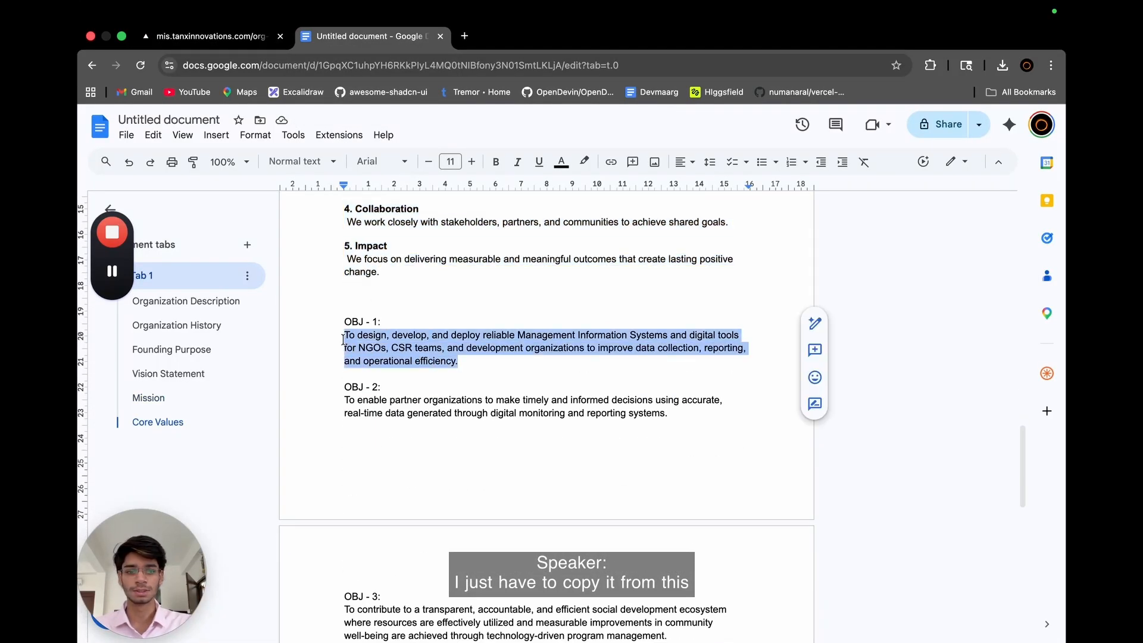
{"action": "left_click", "coordinate": [244, 37]}
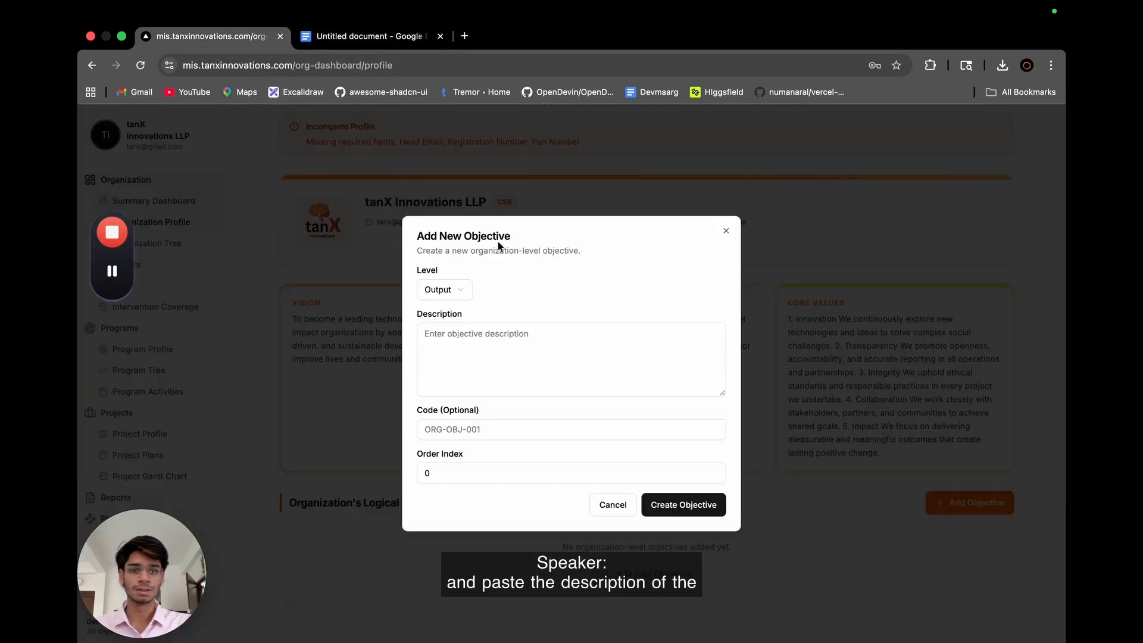
{"action": "left_click", "coordinate": [490, 375]}
{"action": "key", "text": "super+v"}
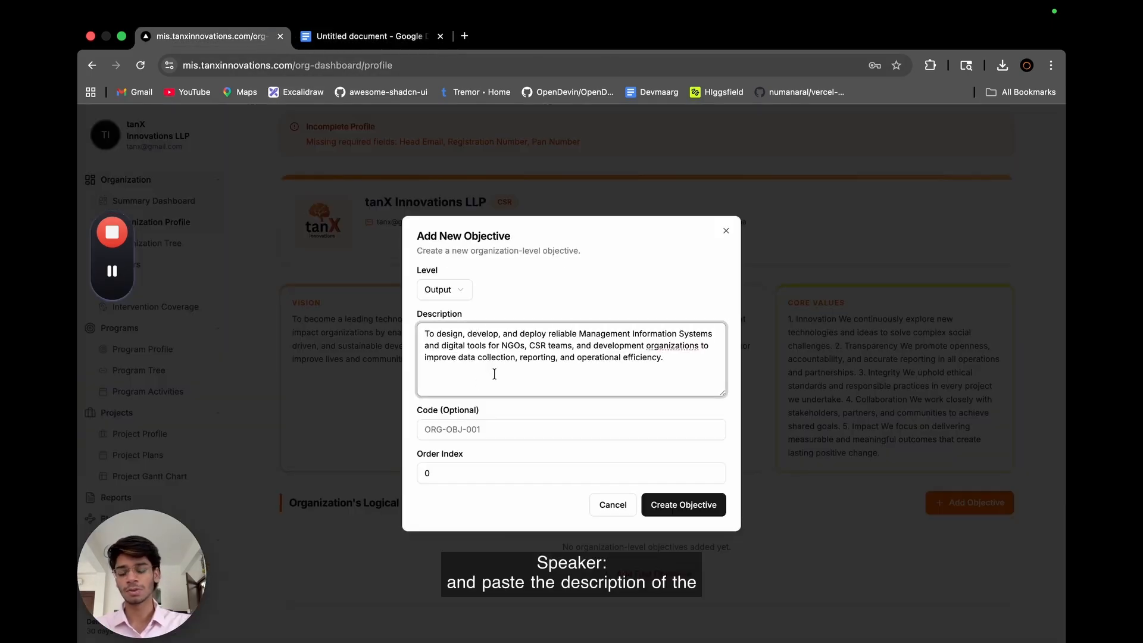
Give the new Output objective the code ORG_TANX_1.
{"action": "left_click", "coordinate": [490, 425]}
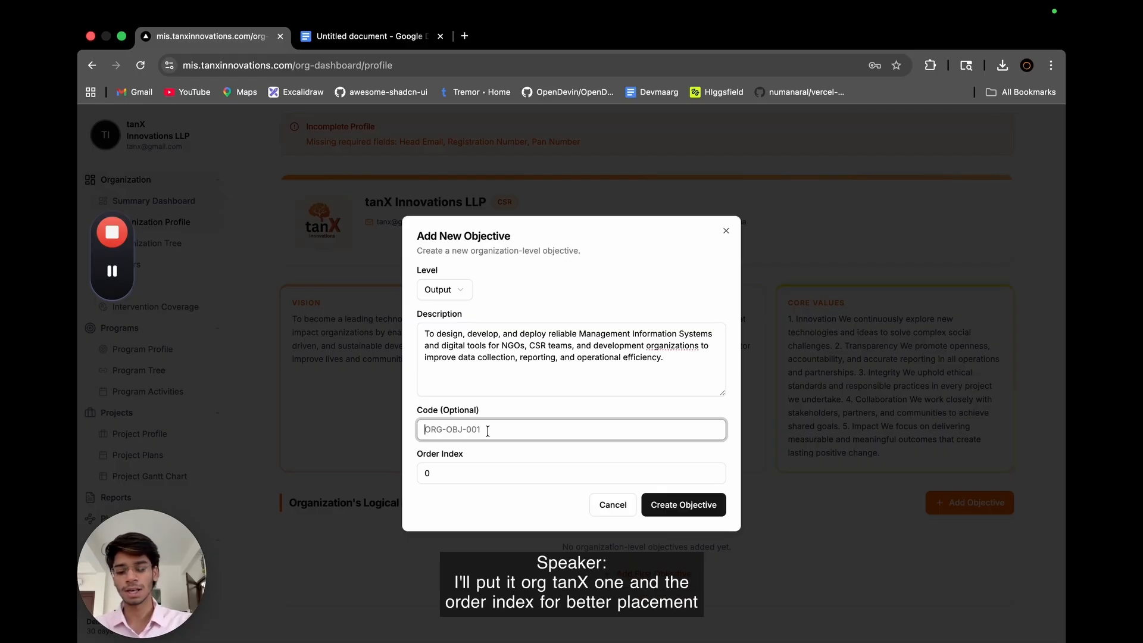
{"action": "type", "text": "ORG_T"}
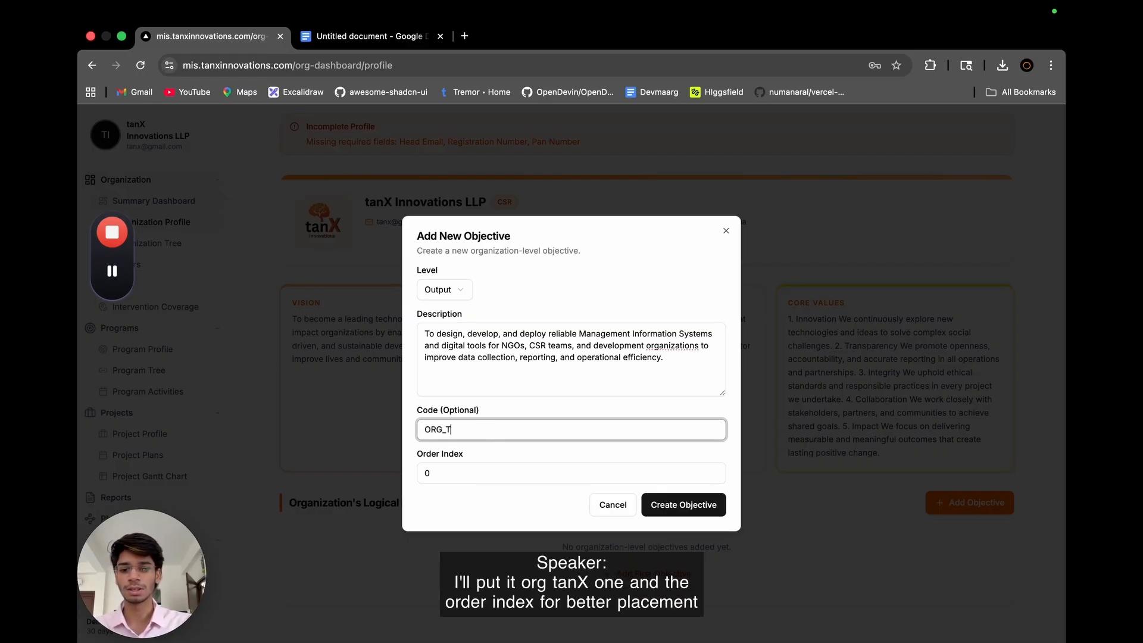
{"action": "type", "text": "ANX_1"}
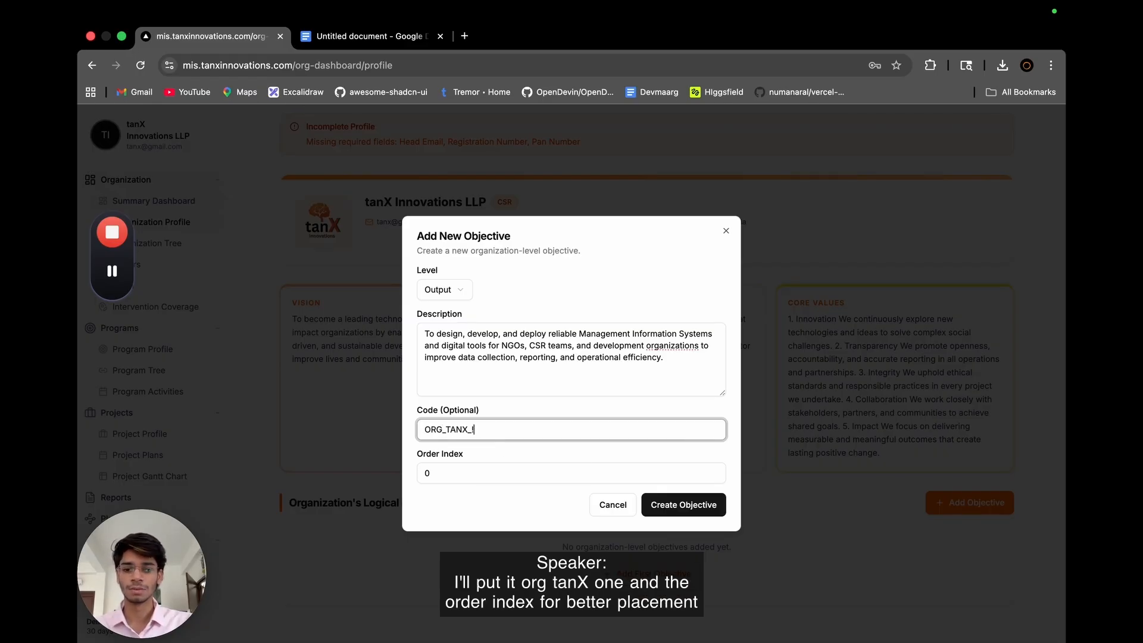
Adjust the Output objective's order index and create the objective.
{"action": "left_click", "coordinate": [442, 473]}
{"action": "left_click", "coordinate": [508, 430]}
{"action": "left_click", "coordinate": [442, 468]}
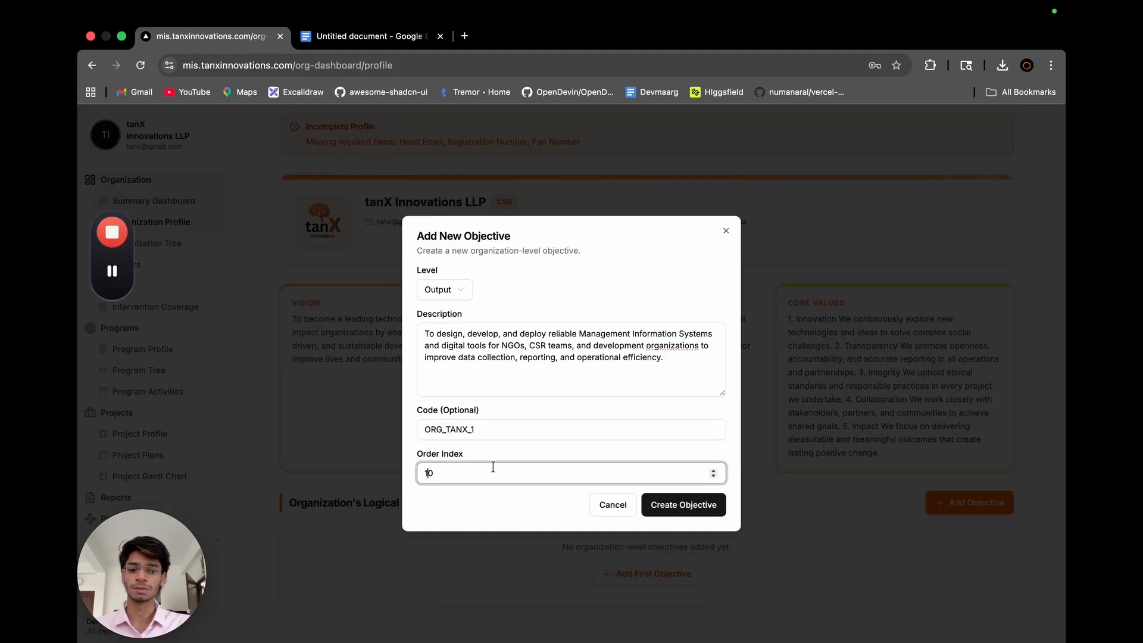
{"action": "key", "text": "Up"}
{"action": "left_click", "coordinate": [667, 504]}
Start a new Outcome-level objective and copy the OBJ - 2 text from the Google Docs document into its description.
{"action": "scroll", "coordinate": [666, 500], "scroll_direction": "down", "scroll_amount": 2}
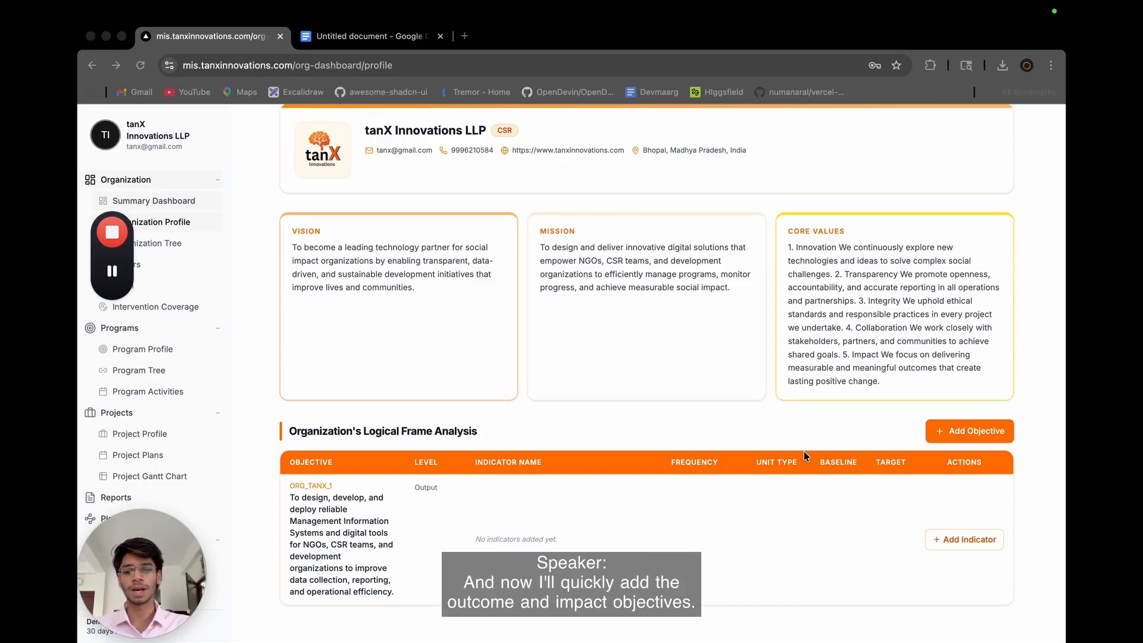
{"action": "left_click", "coordinate": [953, 433]}
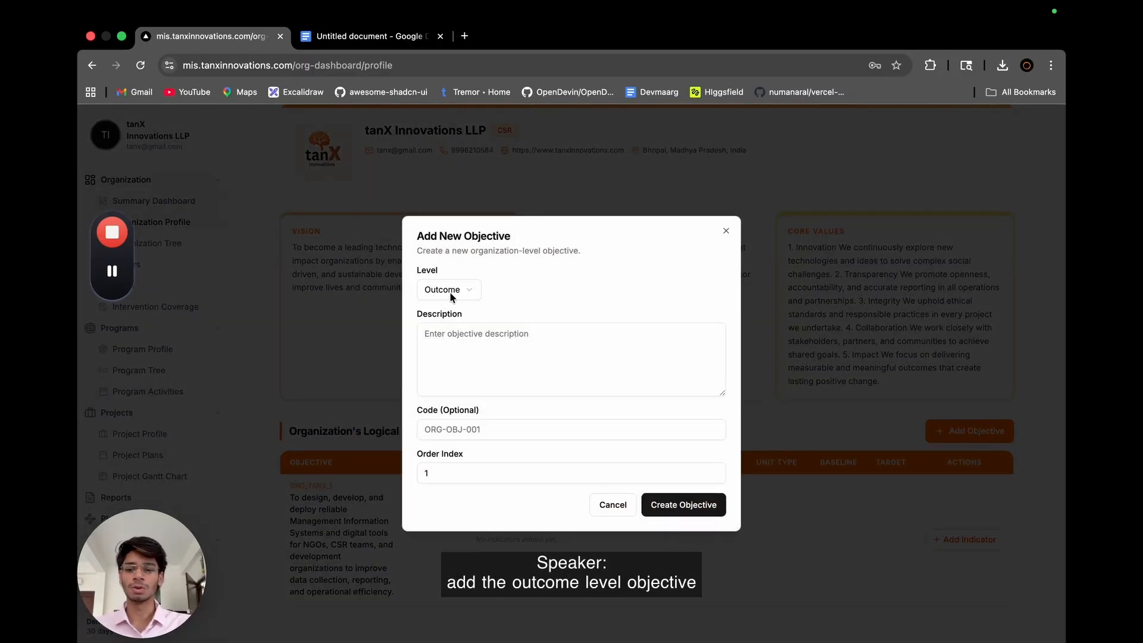
{"action": "left_click", "coordinate": [382, 37]}
{"action": "scroll", "coordinate": [430, 388], "scroll_direction": "down", "scroll_amount": 2}
{"action": "left_click", "coordinate": [690, 367]}
{"action": "left_click_drag", "start_coordinate": [691, 367], "coordinate": [344, 342]}
{"action": "key", "text": "super+c"}
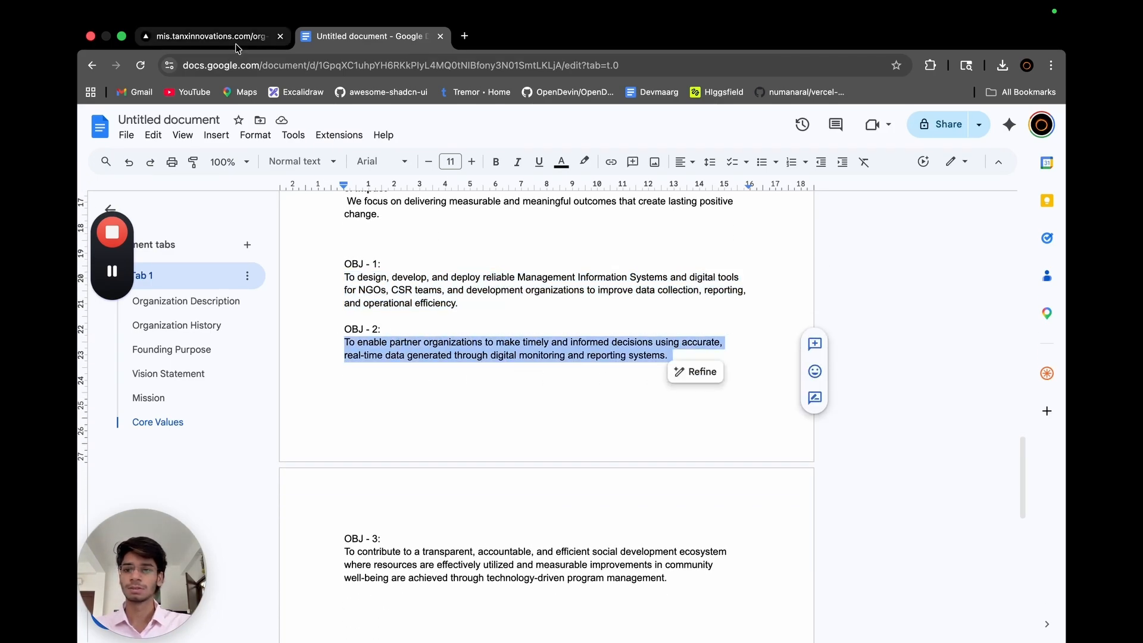
{"action": "left_click", "coordinate": [237, 42]}
{"action": "left_click", "coordinate": [443, 332]}
{"action": "key", "text": "super+v"}
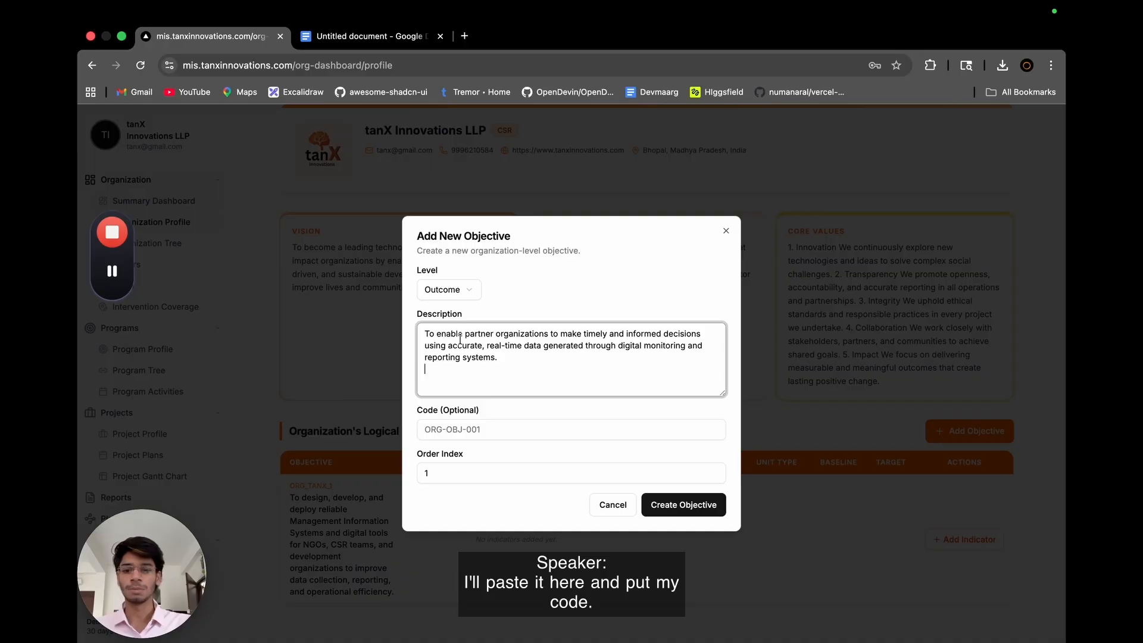
Give the Outcome objective the code ORG_TANX_2 and order index 2, and create it.
{"action": "left_click", "coordinate": [470, 432]}
{"action": "key", "text": "Caps_Lock"}
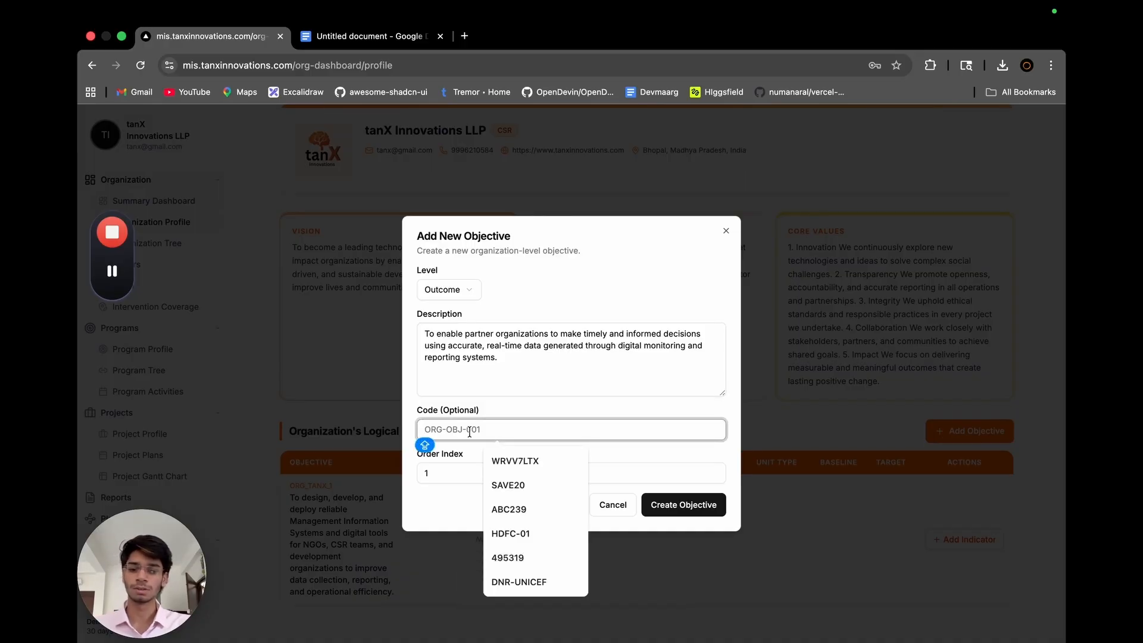
{"action": "type", "text": "ORG_"}
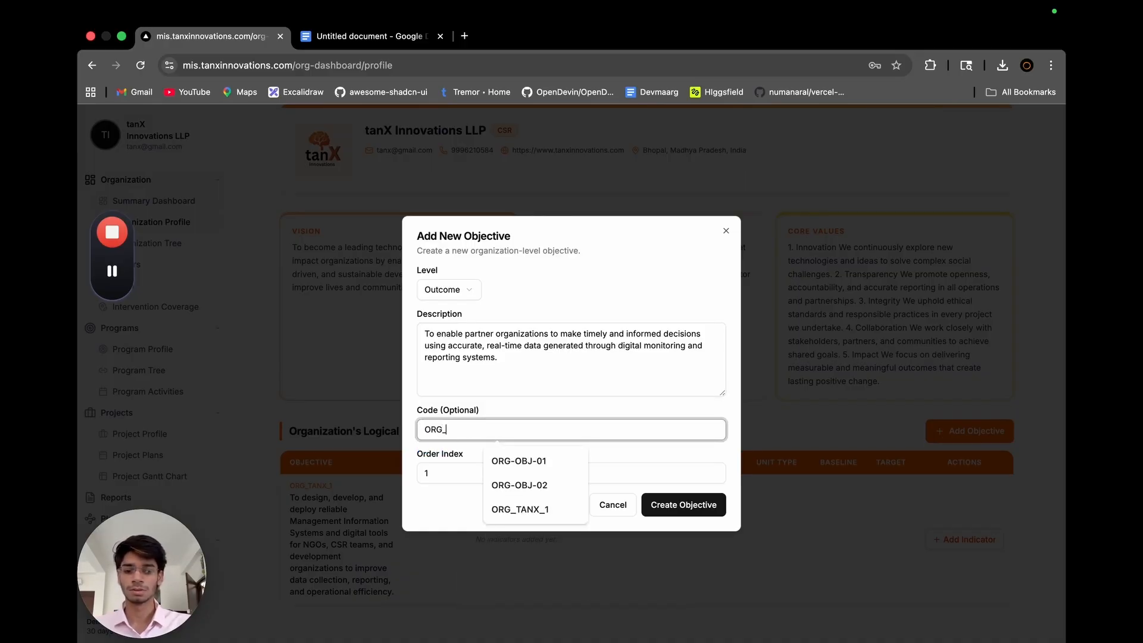
{"action": "type", "text": "TA"}
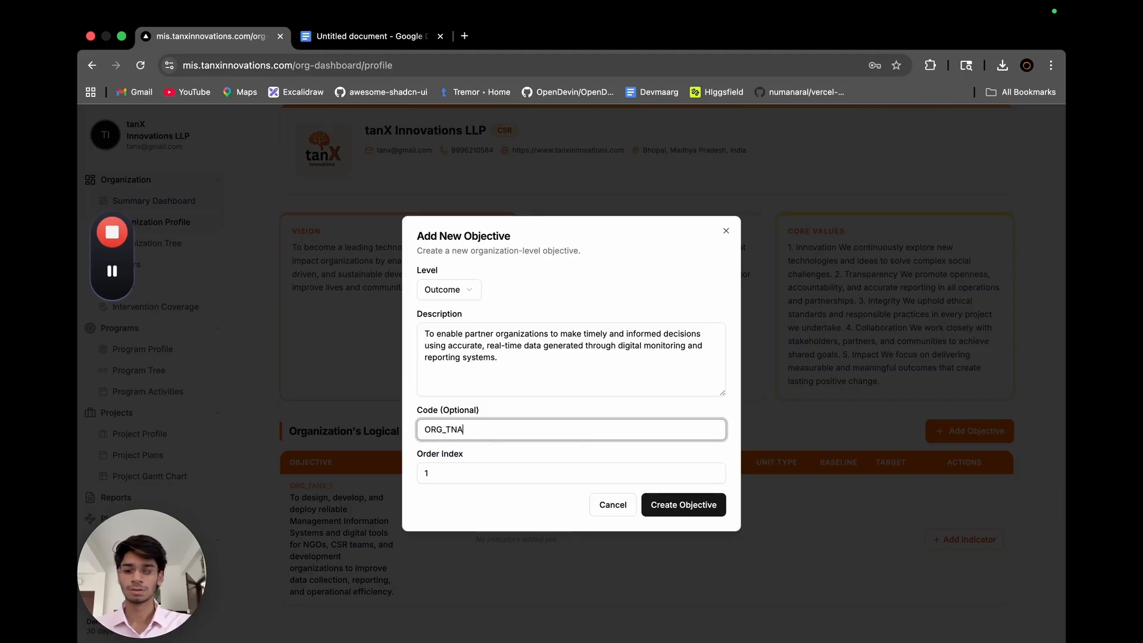
{"action": "type", "text": "NX_2"}
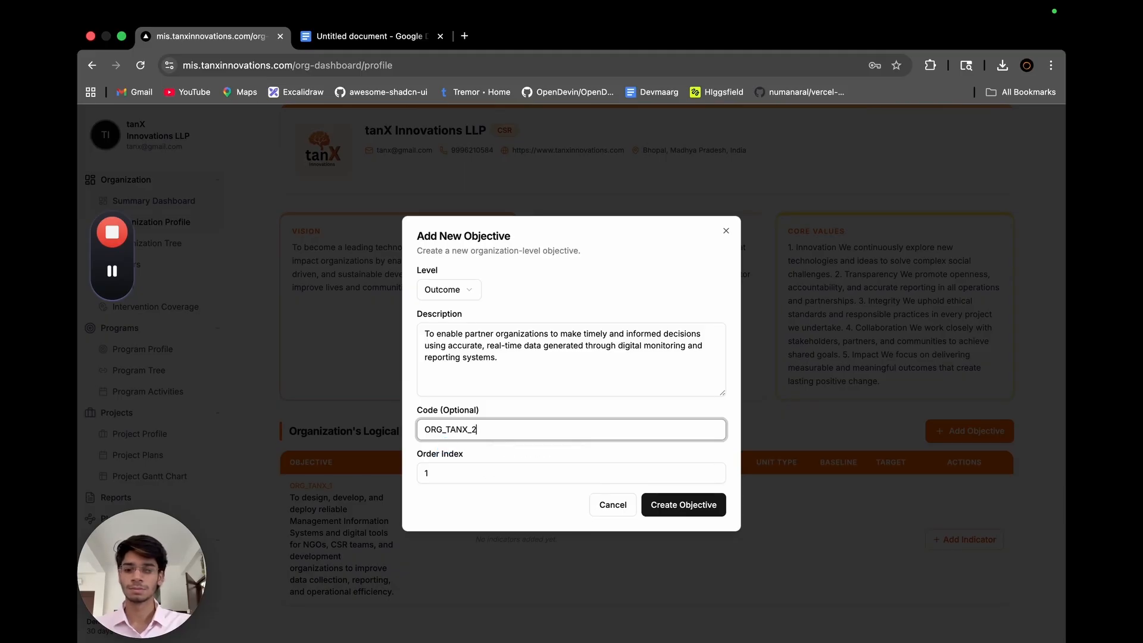
{"action": "left_click", "coordinate": [444, 479]}
{"action": "key", "text": "BackSpace"}
{"action": "type", "text": "2"}
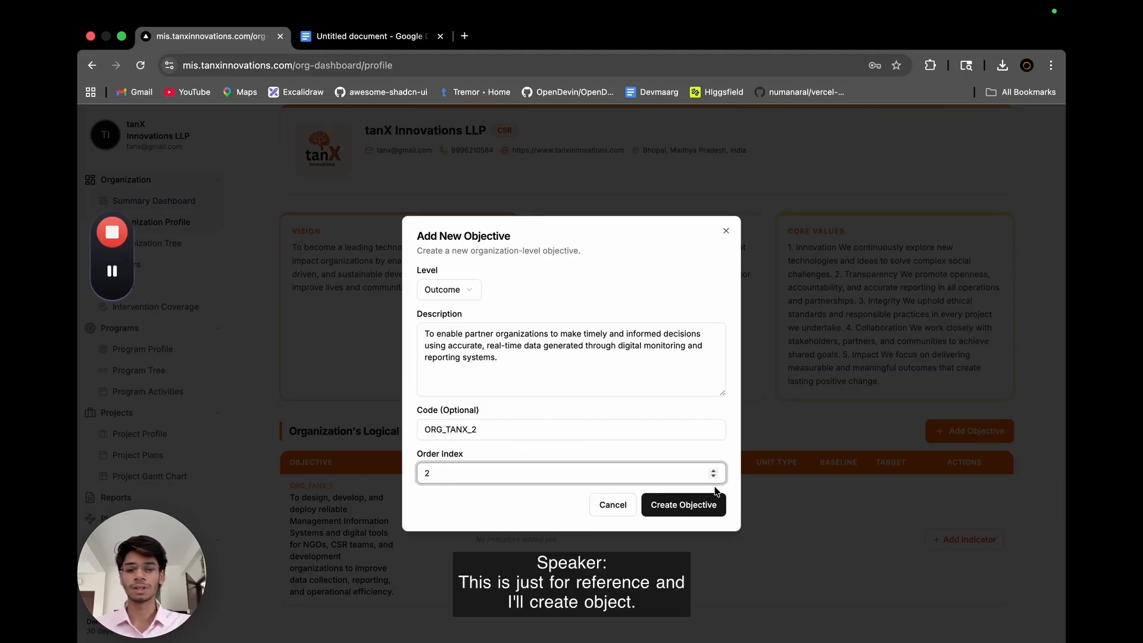
{"action": "left_click", "coordinate": [698, 510]}
Start another organization-level objective in the Logical Frame Analysis and set its level to Impact.
{"action": "scroll", "coordinate": [696, 507], "scroll_direction": "down", "scroll_amount": 3}
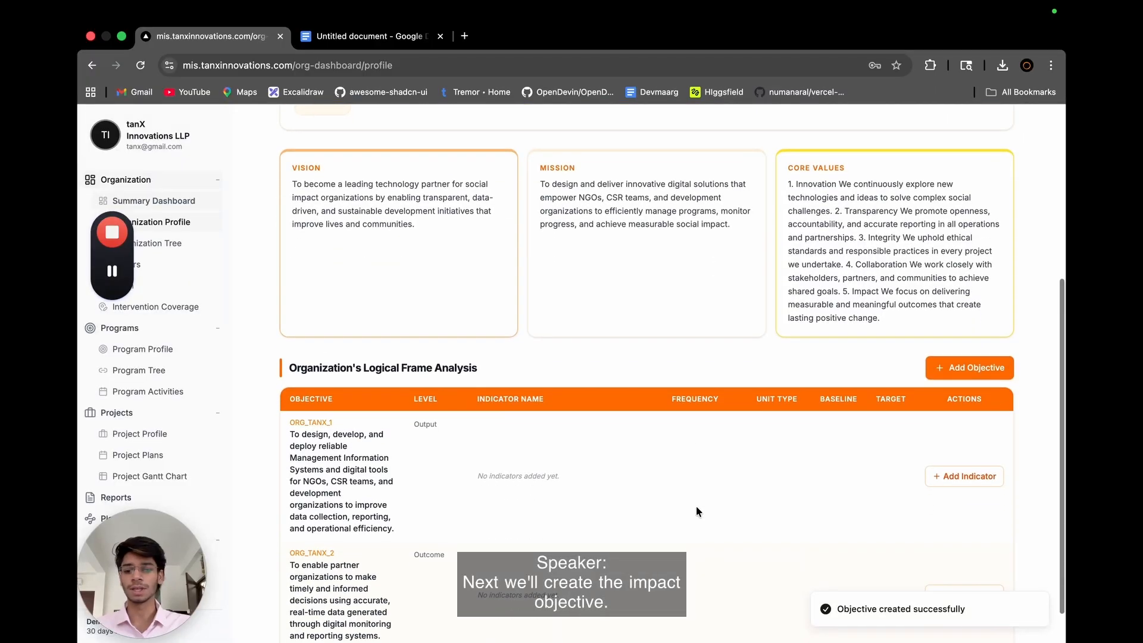
{"action": "left_click", "coordinate": [950, 321]}
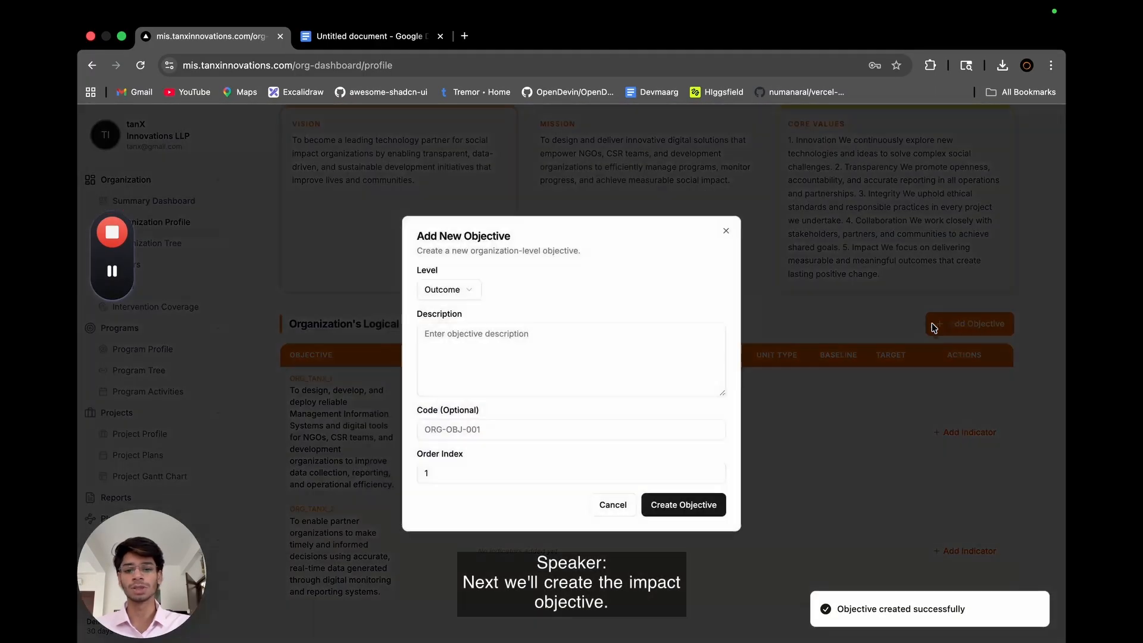
{"action": "left_click", "coordinate": [462, 290]}
{"action": "left_click", "coordinate": [454, 335]}
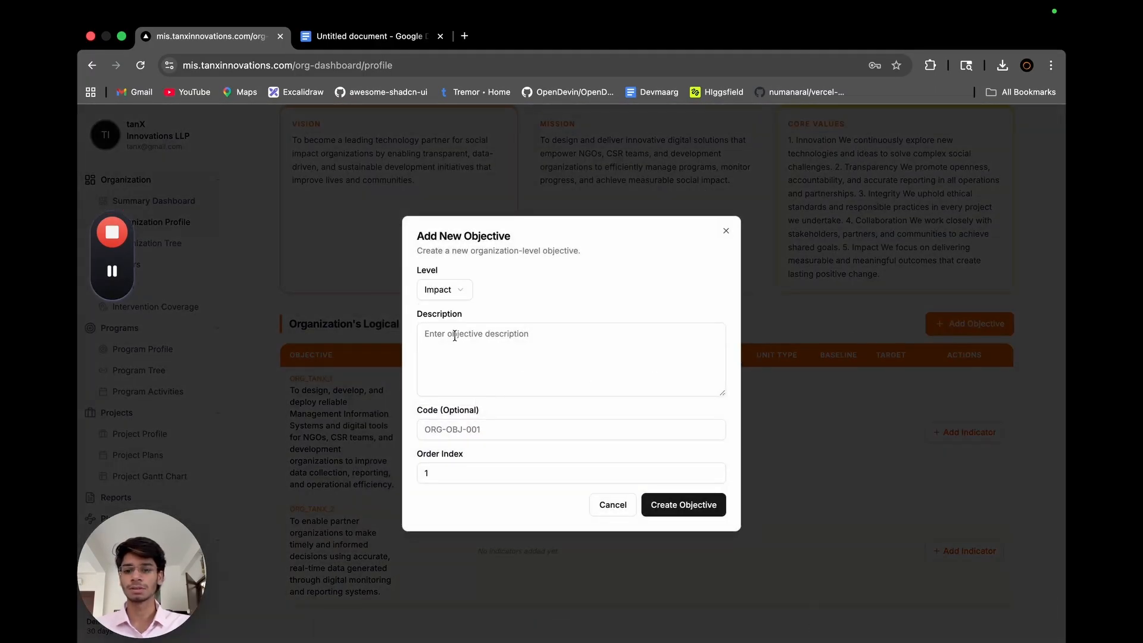
Copy the OBJ - 3 text from the Google Docs document into the Impact objective's description.
{"action": "left_click", "coordinate": [369, 35]}
{"action": "scroll", "coordinate": [680, 402], "scroll_direction": "down", "scroll_amount": 3}
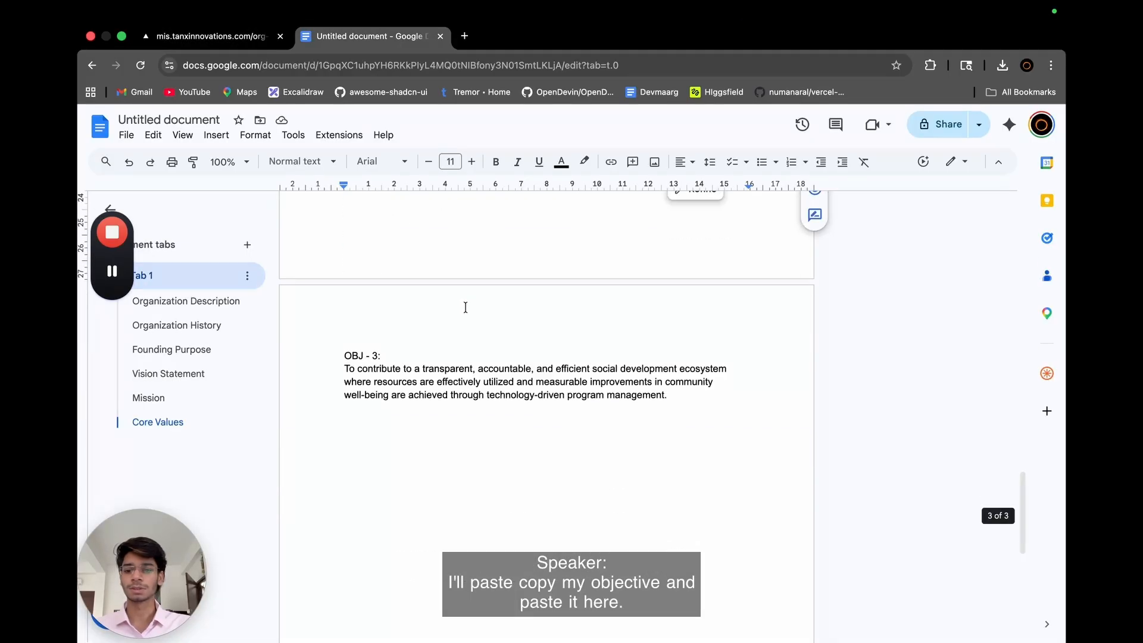
{"action": "left_click_drag", "start_coordinate": [680, 402], "coordinate": [333, 370]}
{"action": "key", "text": "super+c"}
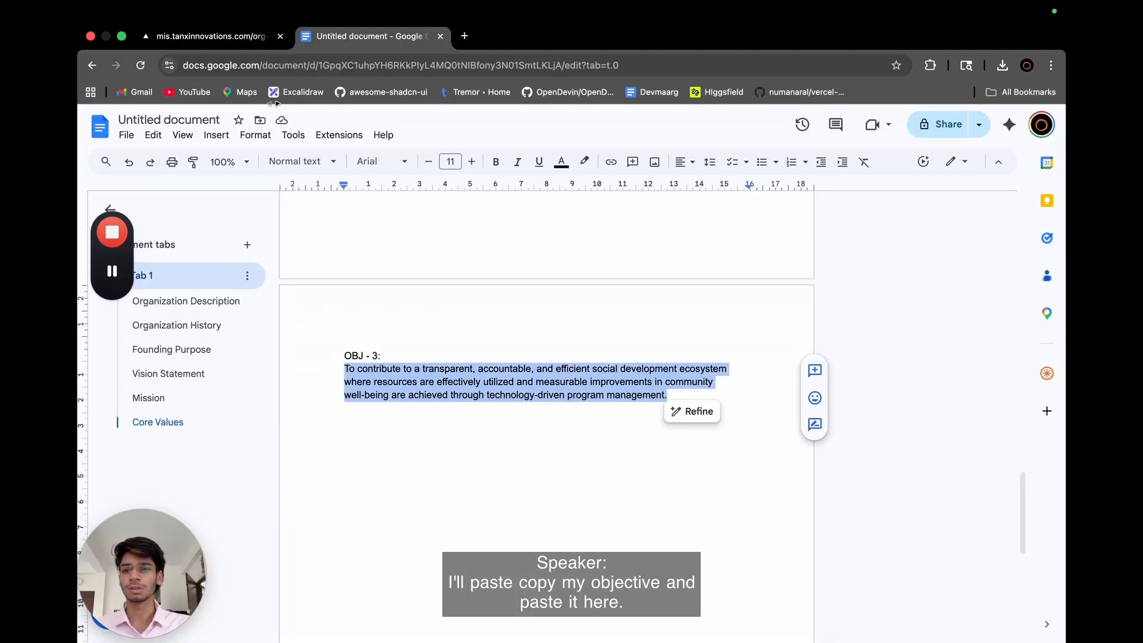
{"action": "left_click", "coordinate": [234, 34]}
{"action": "left_click", "coordinate": [466, 336]}
{"action": "key", "text": "super+v"}
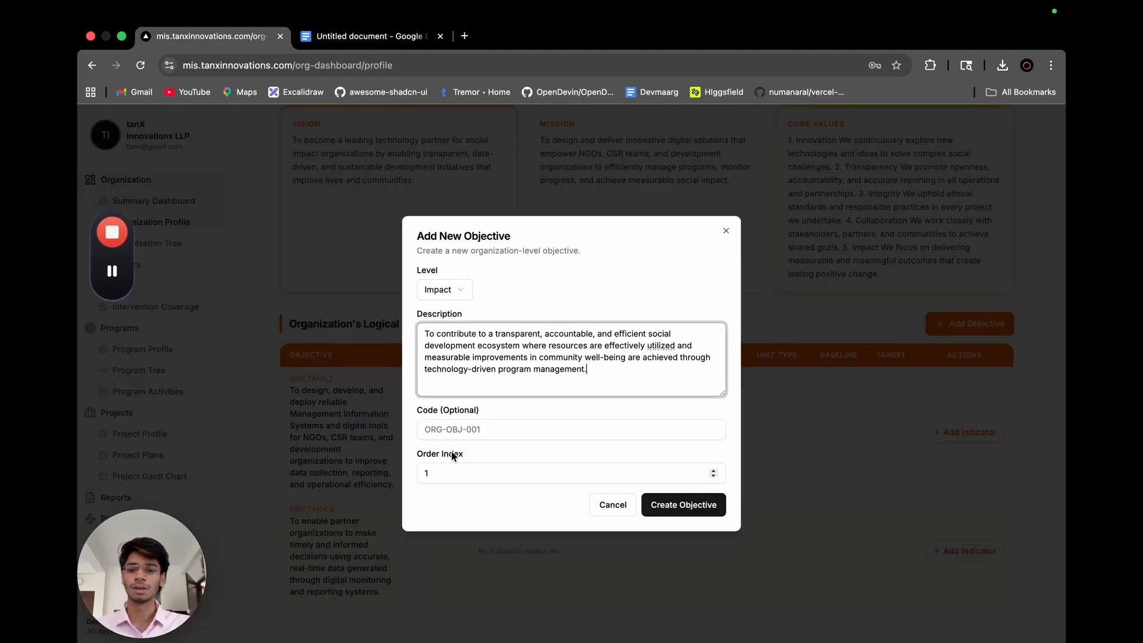
Give the Impact objective the code ORG_TANX_# and order index 3, and create it.
{"action": "left_click", "coordinate": [462, 429]}
{"action": "type", "text": "O"}
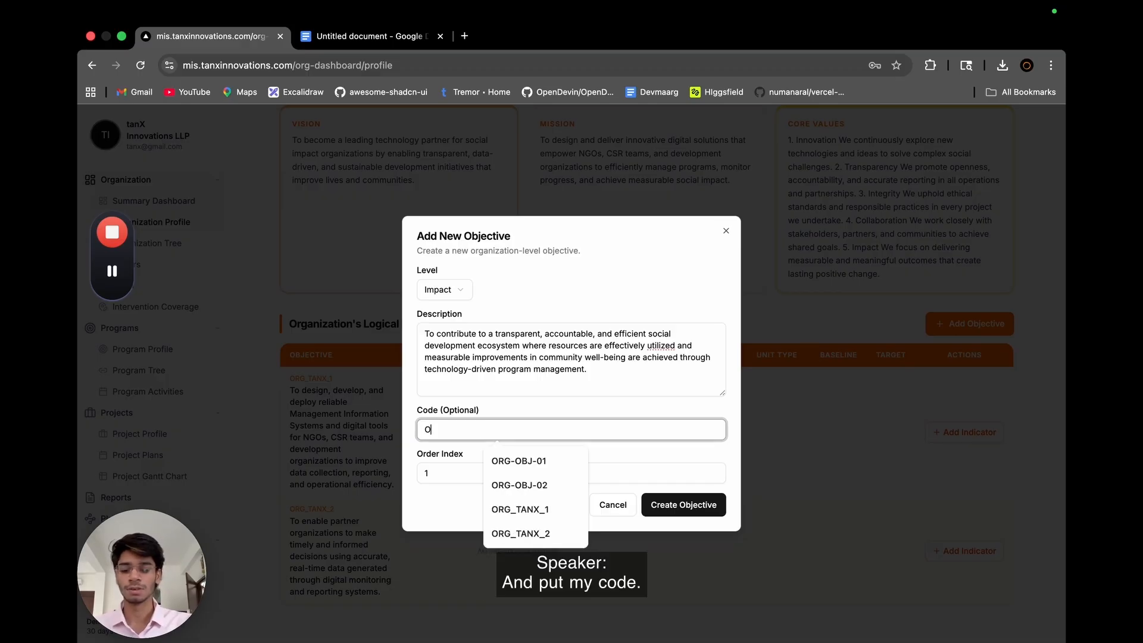
{"action": "type", "text": "RG_TANX"}
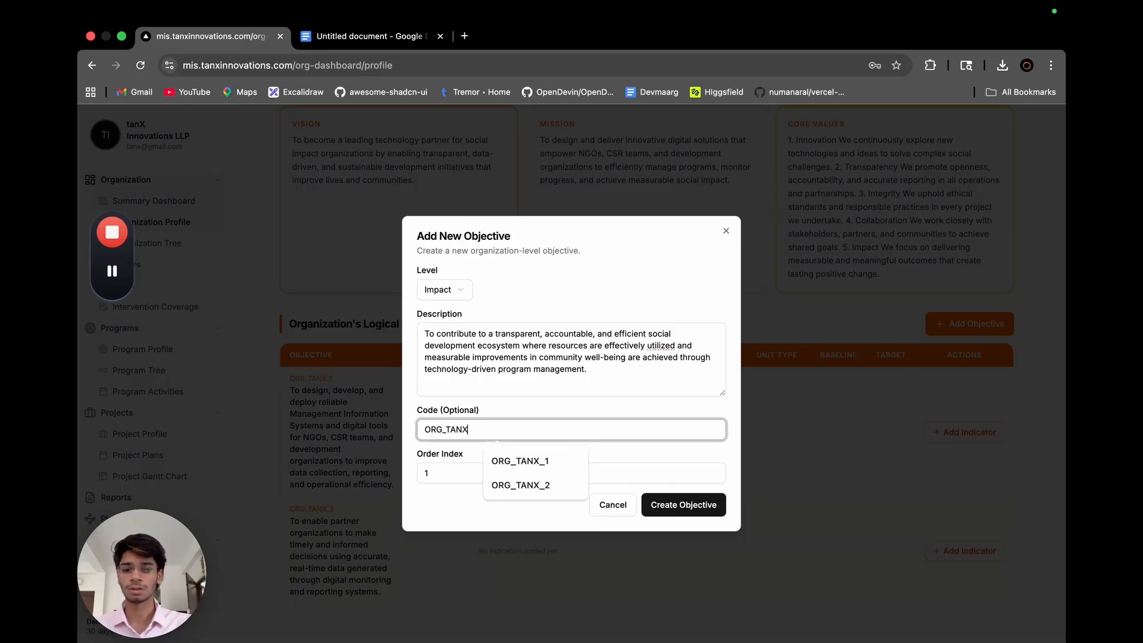
{"action": "type", "text": "_#"}
{"action": "left_click", "coordinate": [462, 473]}
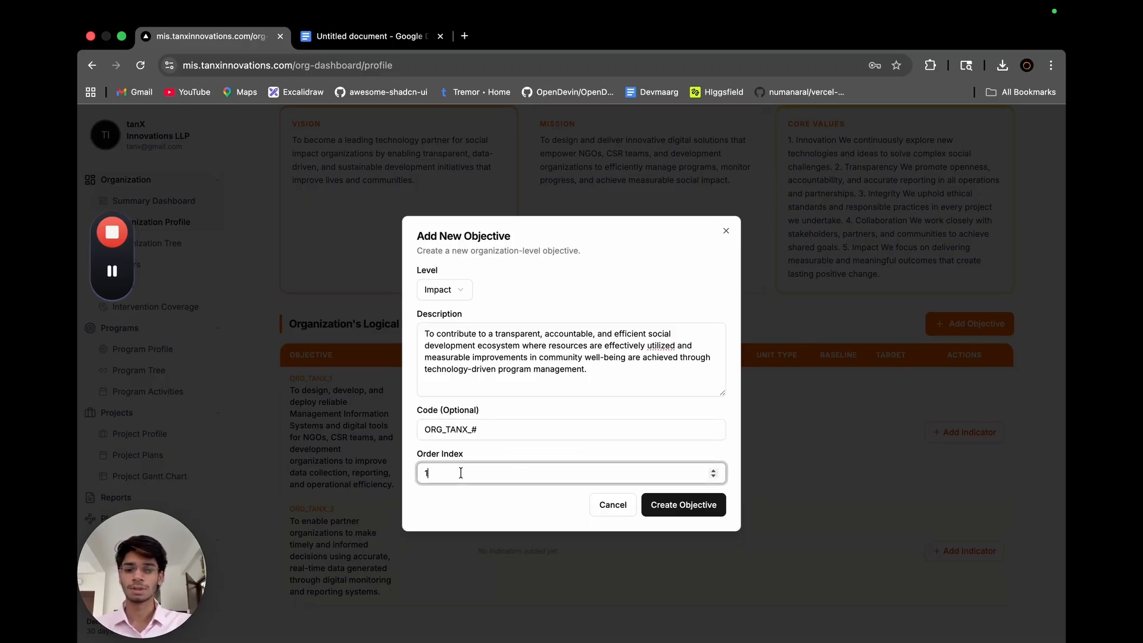
{"action": "key", "text": "BackSpace"}
{"action": "type", "text": "3"}
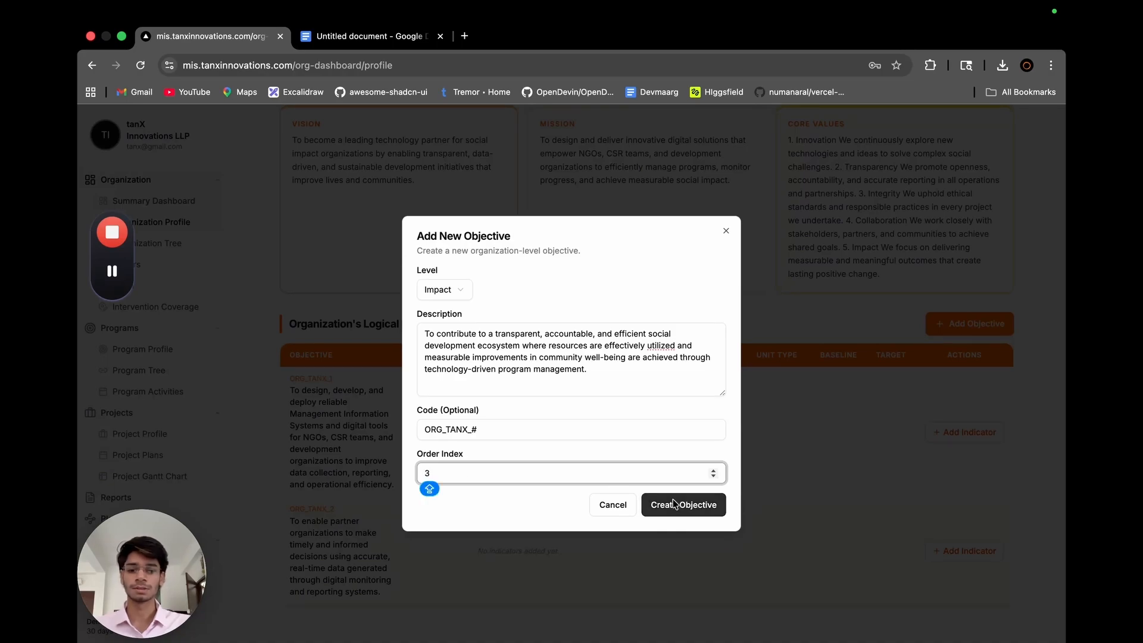
{"action": "left_click", "coordinate": [674, 505]}
{"action": "scroll", "coordinate": [609, 543], "scroll_direction": "down", "scroll_amount": 3}
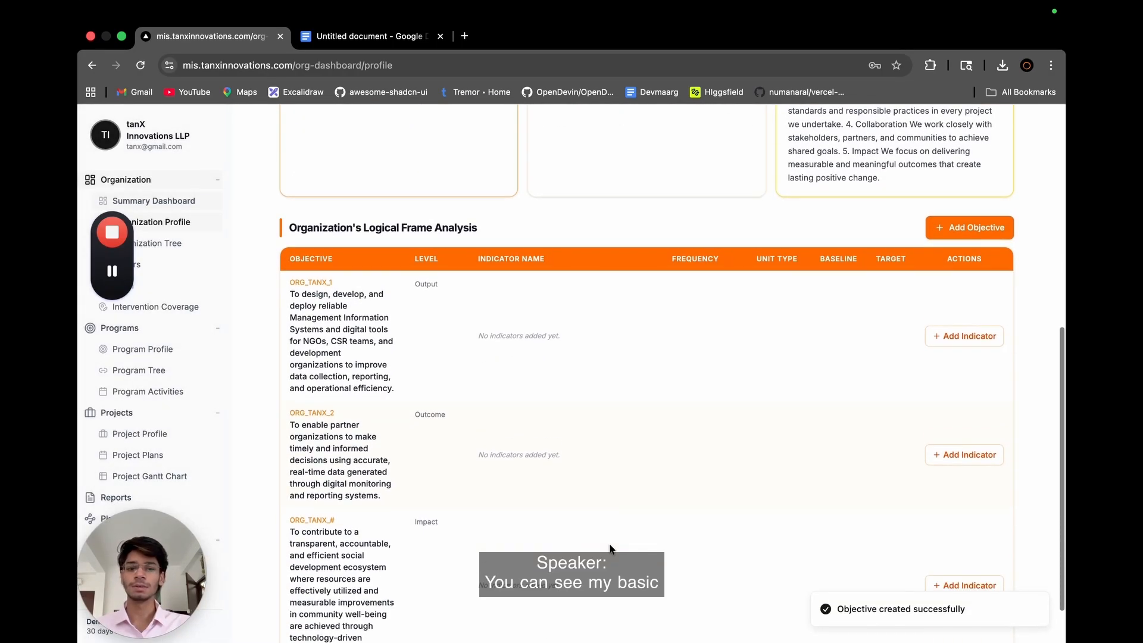